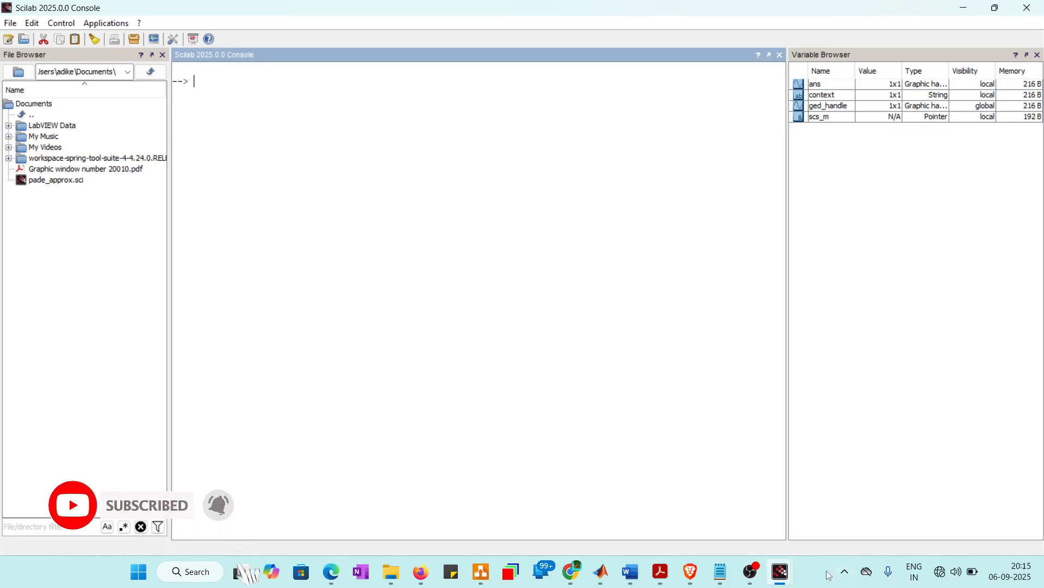
# Bring up the empty Xcos diagram with the palette browser in front of it.
pyautogui.moveTo(780, 571)
pyautogui.click(912, 502)
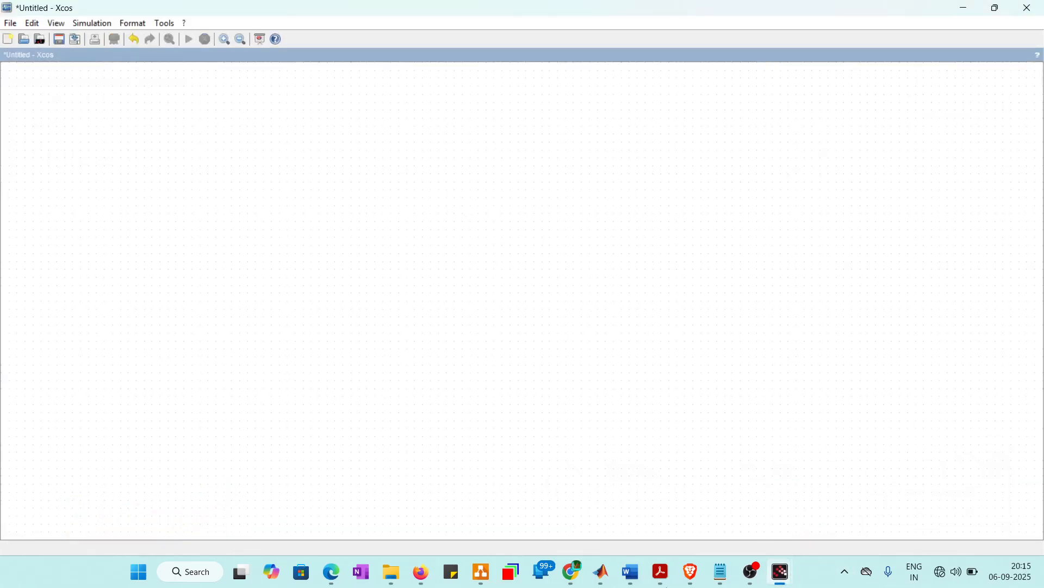
pyautogui.moveTo(780, 571)
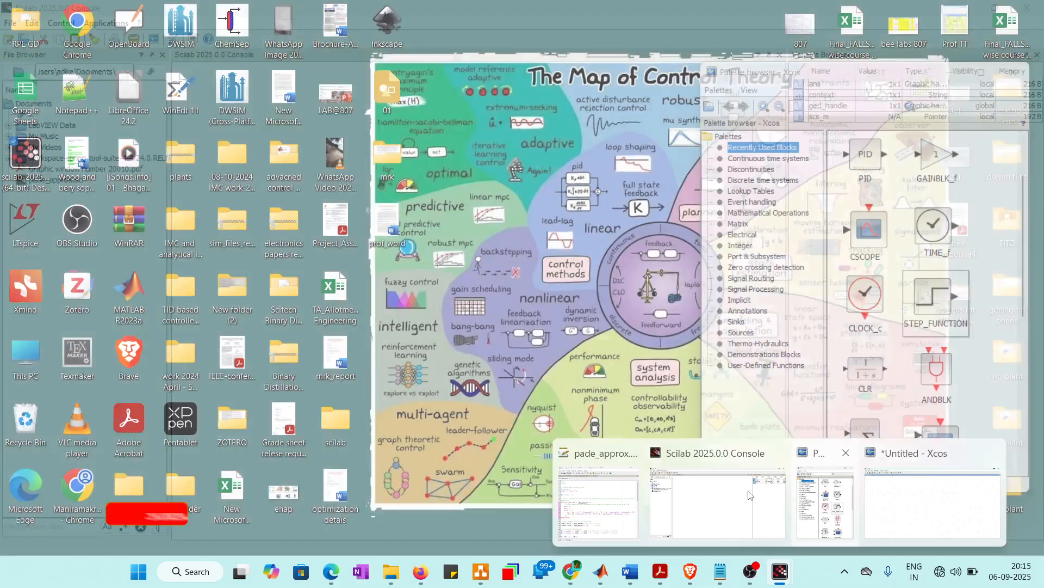
pyautogui.click(721, 490)
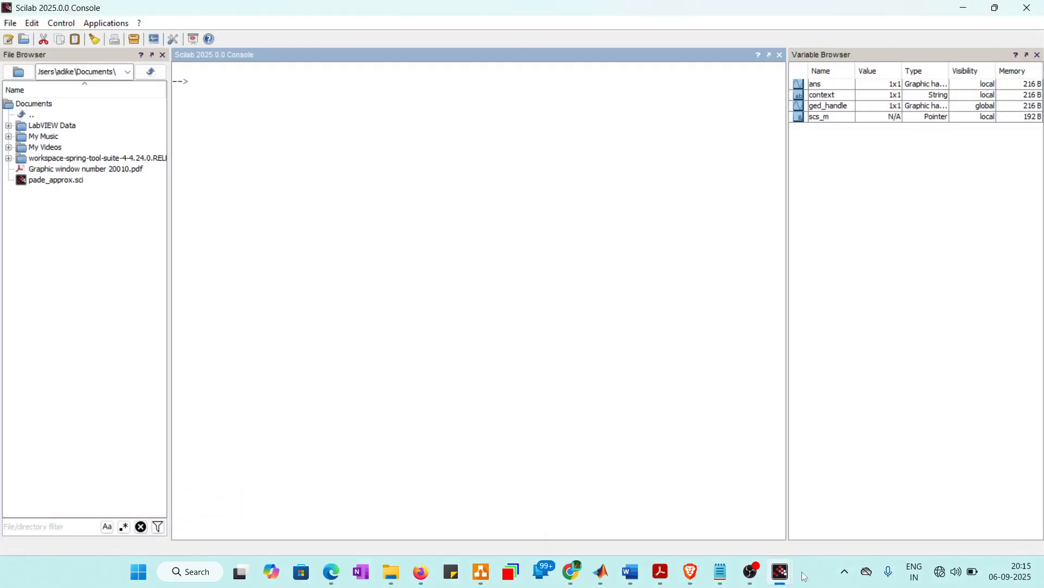
pyautogui.moveTo(791, 574)
pyautogui.click(910, 514)
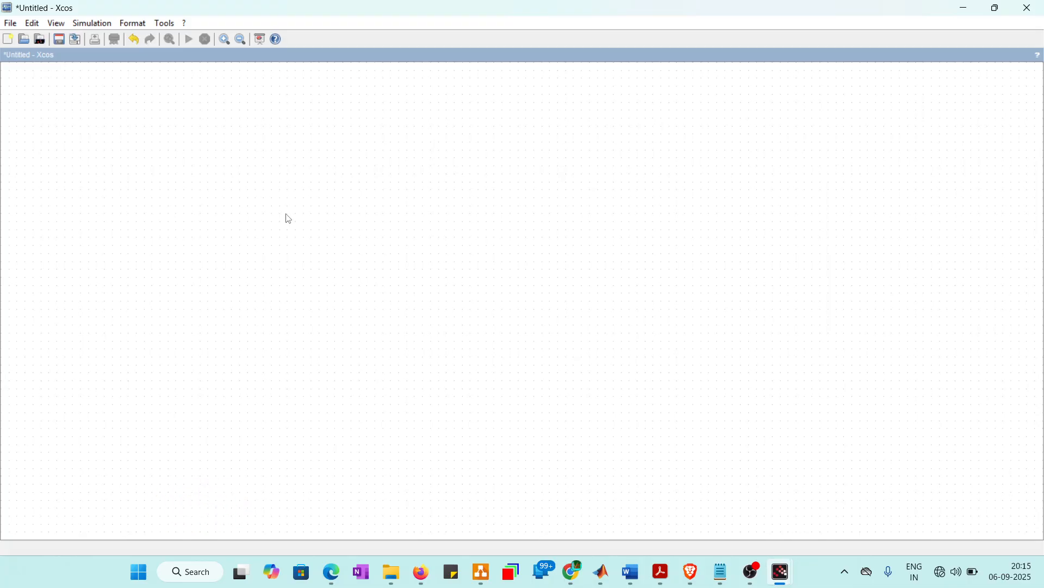
pyautogui.moveTo(792, 572)
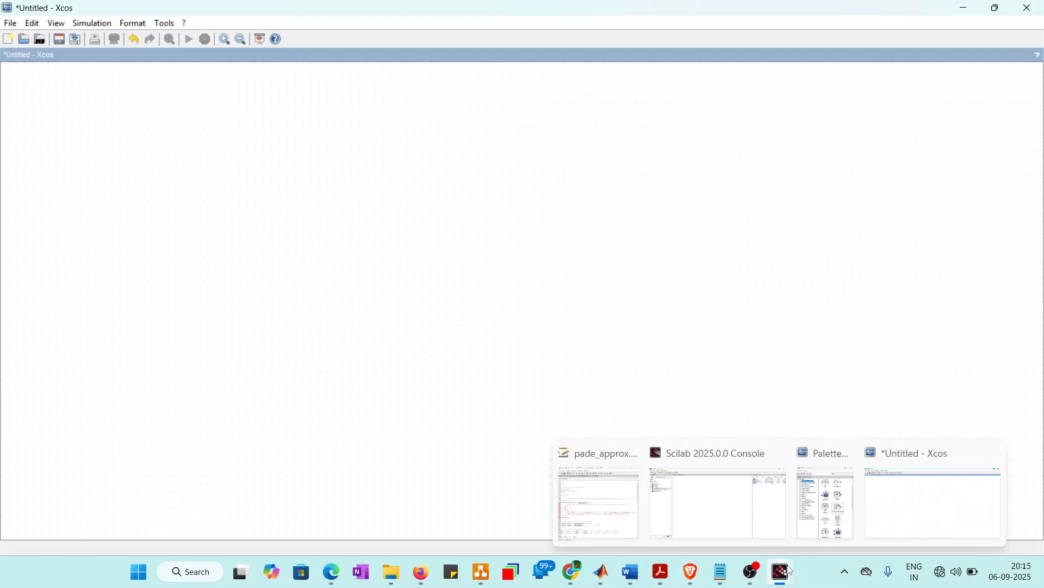
pyautogui.click(842, 527)
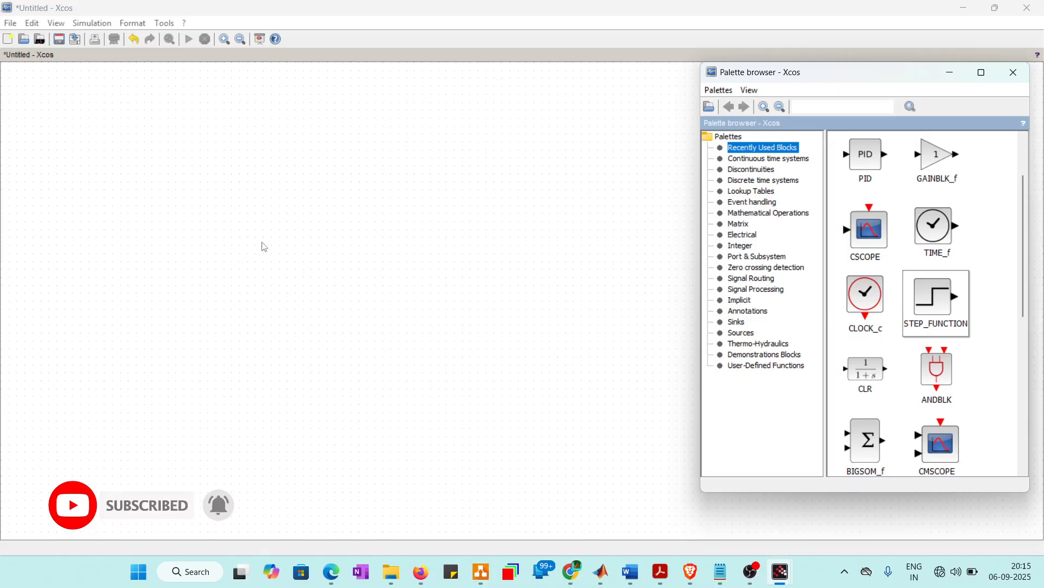
# Browse the recently used blocks and paste the step-driven PID feedback loop with plant 1/(2s²+2s+1), clock and scope into the empty diagram.
pyautogui.scroll(-3, 997, 294)
pyautogui.scroll(4, 999, 297)
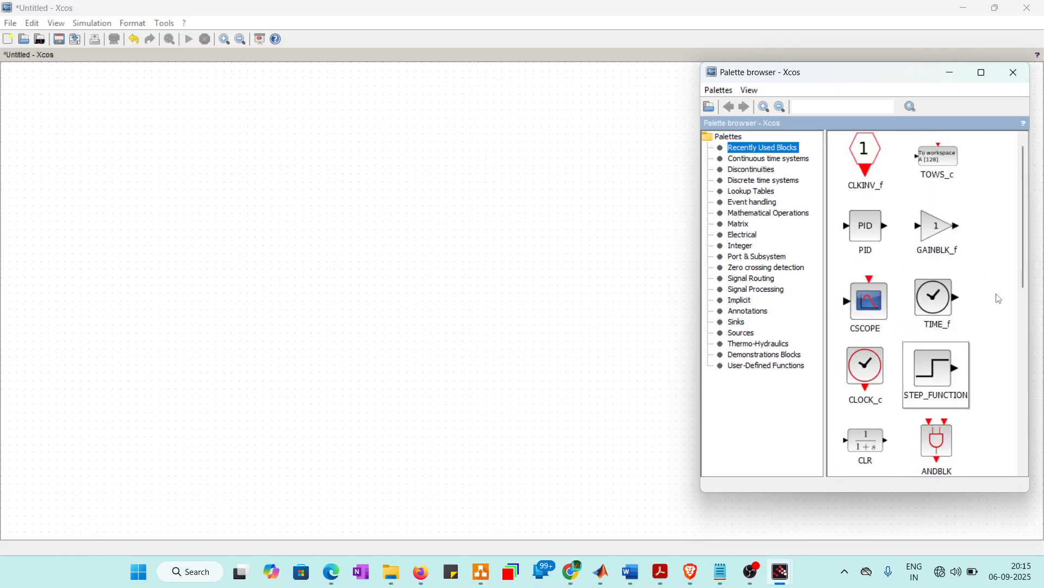
pyautogui.scroll(-6, 998, 296)
pyautogui.scroll(3, 998, 296)
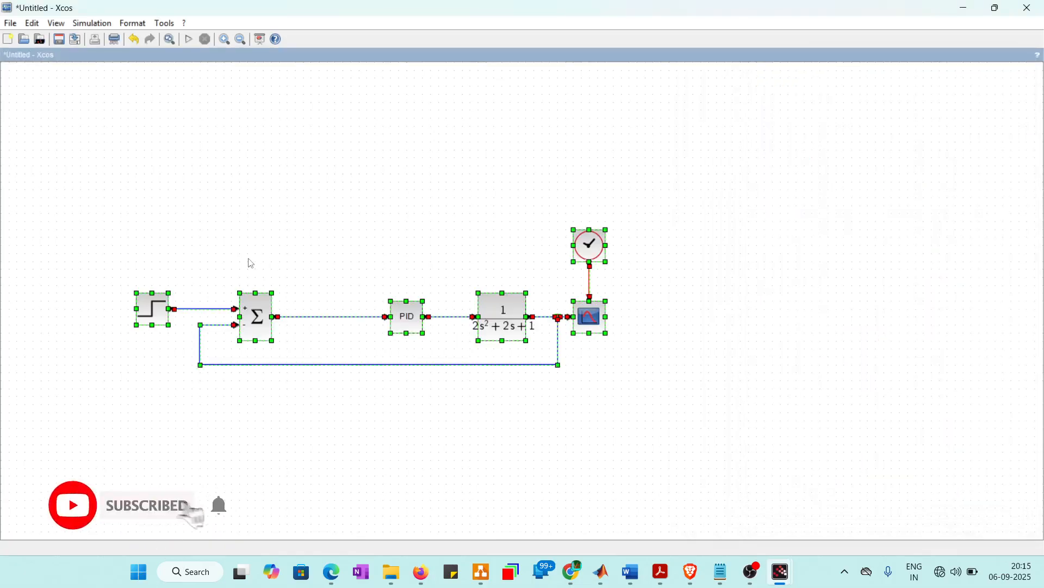
pyautogui.click(216, 428)
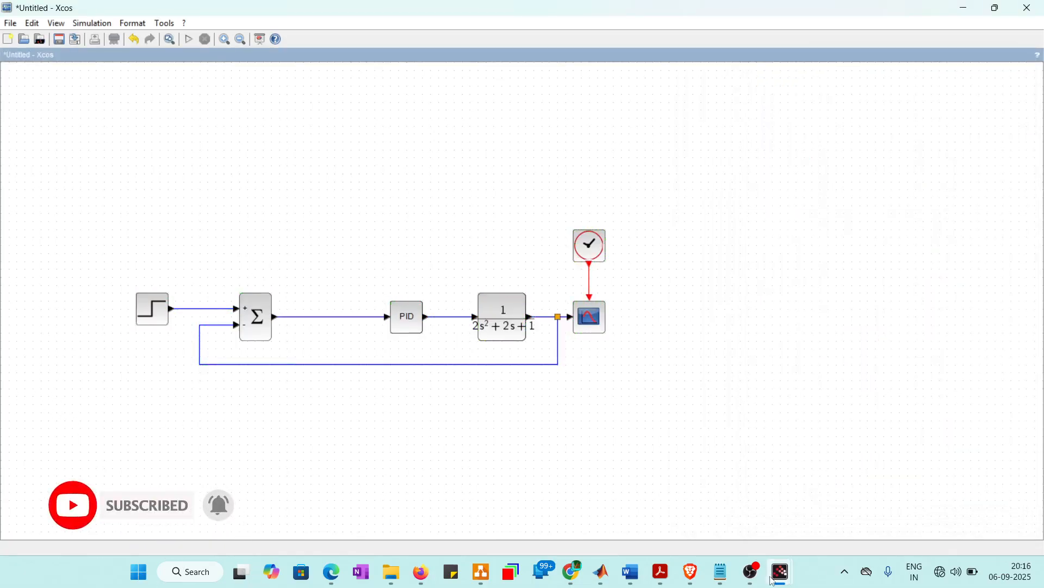
# Show the palette browser beside the diagram and examine the loop's summing, transfer function, scope and clock blocks.
pyautogui.moveTo(774, 581)
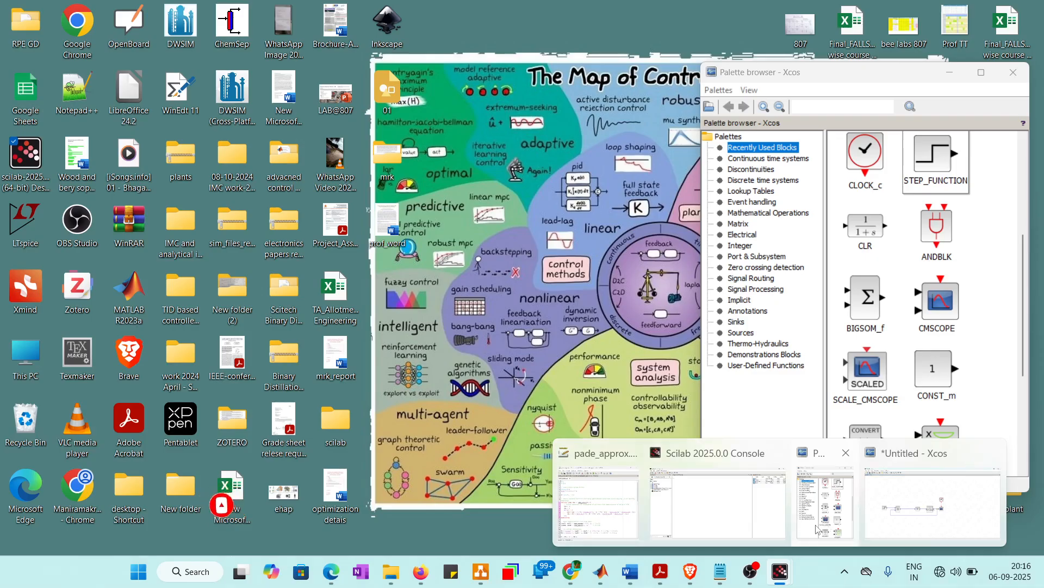
pyautogui.click(826, 489)
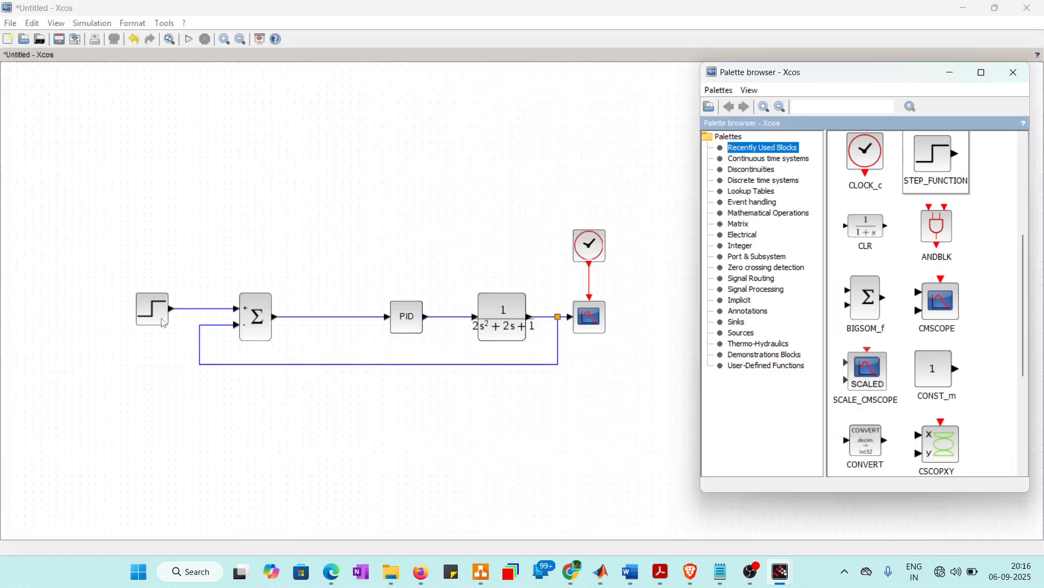
pyautogui.moveTo(268, 334)
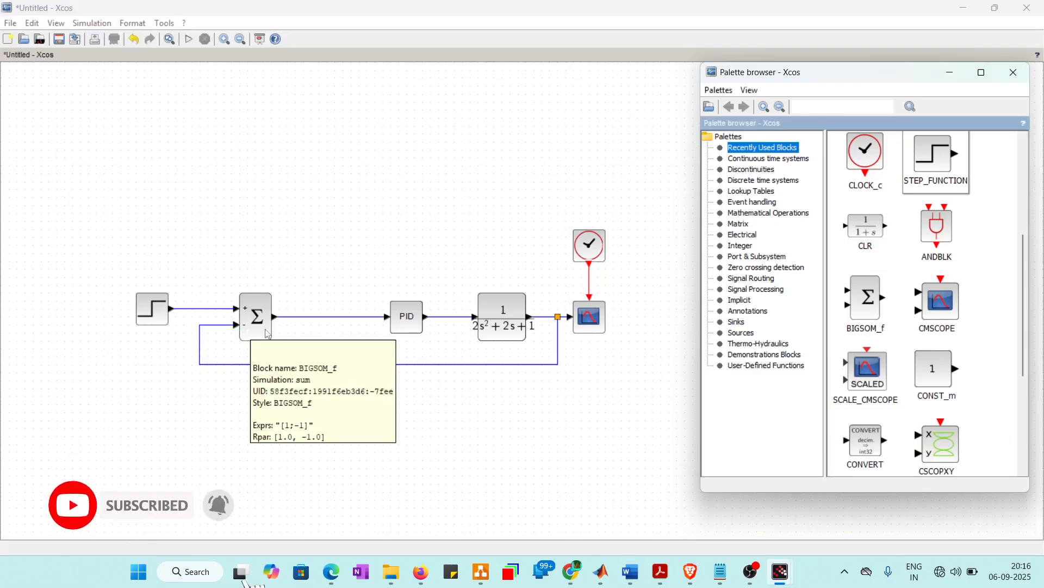
pyautogui.moveTo(505, 319)
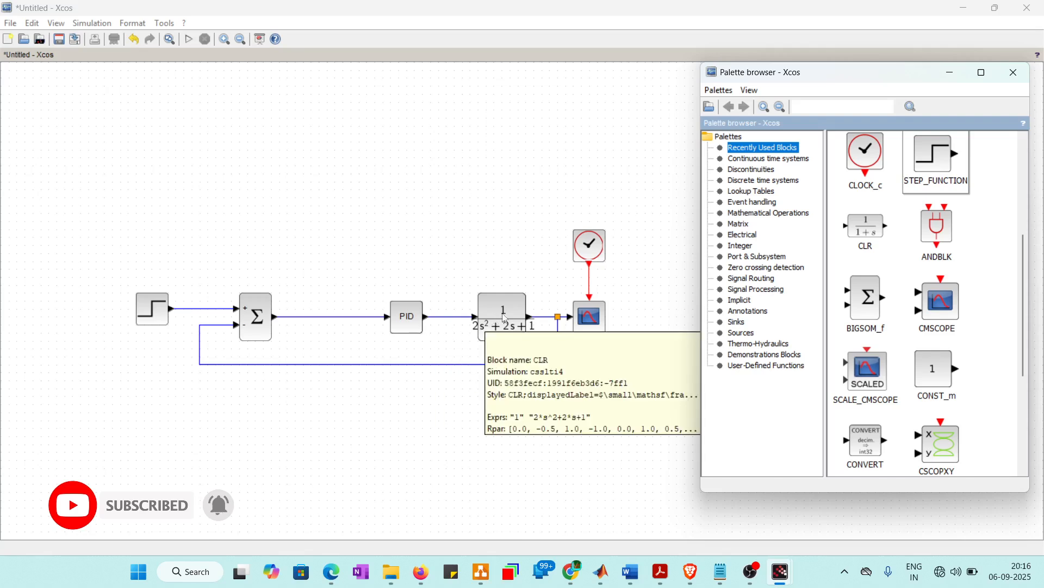
pyautogui.moveTo(607, 322)
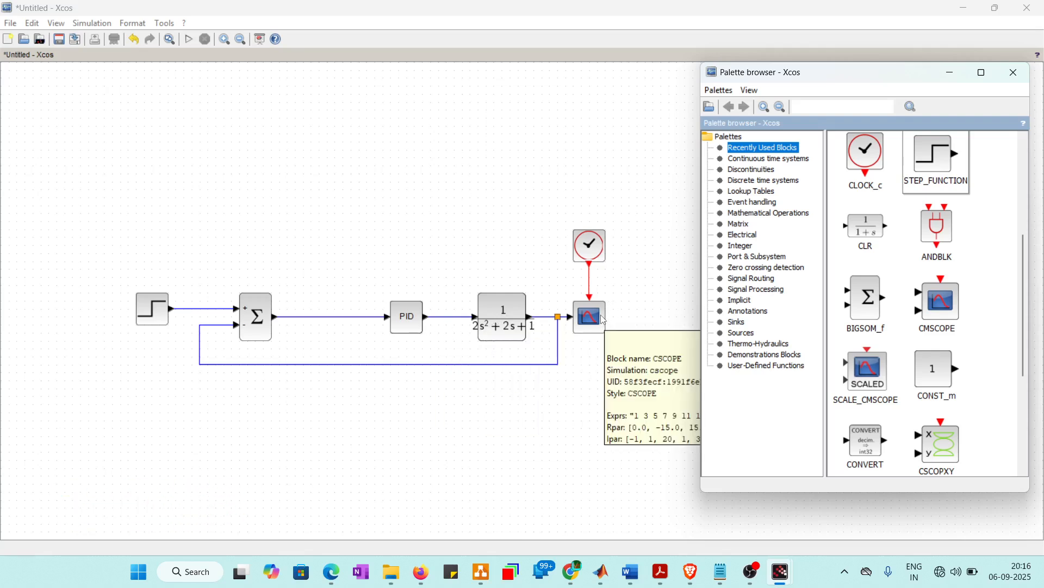
pyautogui.moveTo(598, 250)
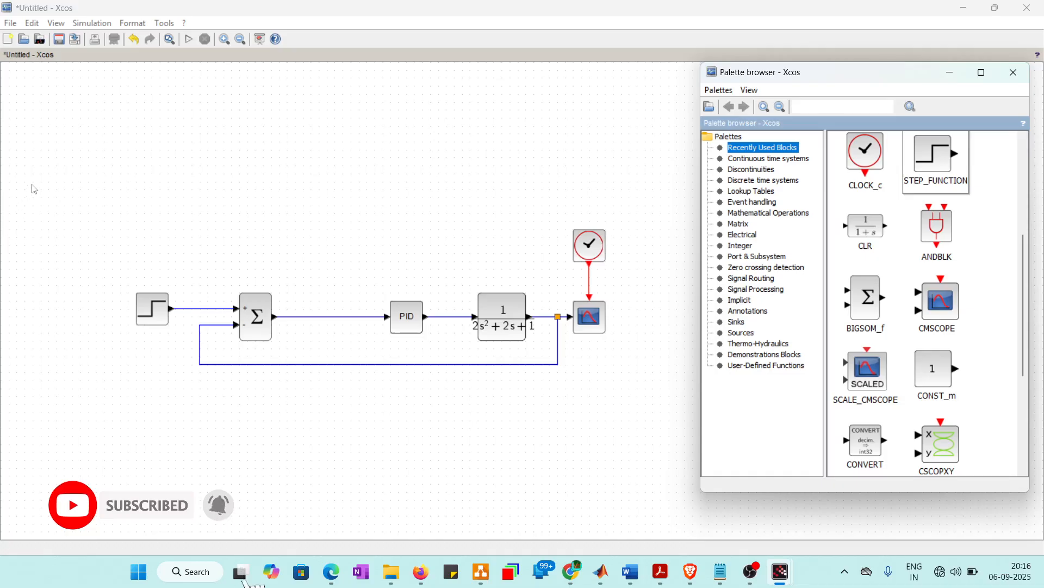
# Duplicate the complete PID feedback loop and place the copy above the original.
pyautogui.moveTo(37, 181); pyautogui.dragTo(804, 483)
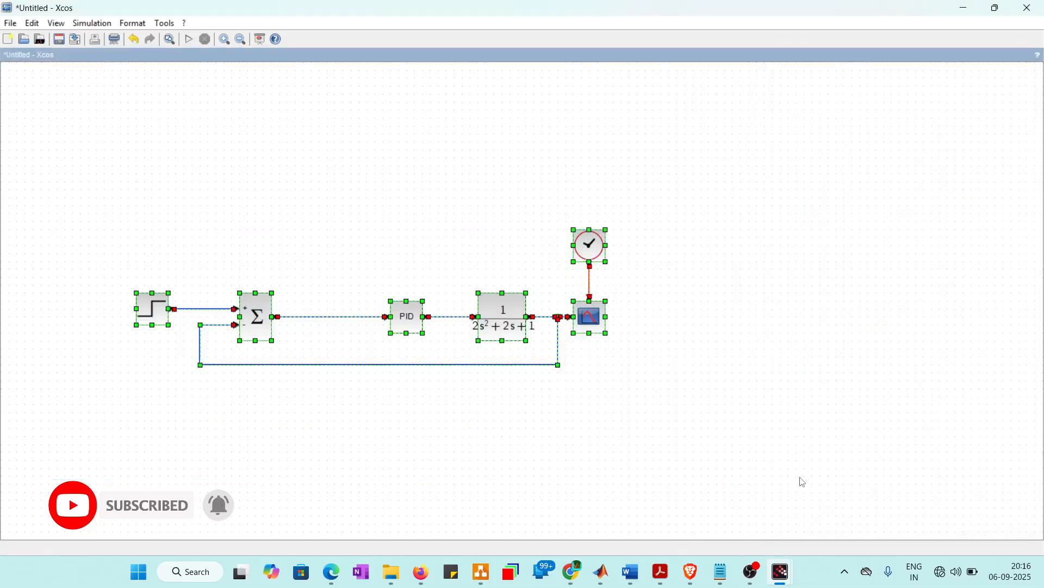
pyautogui.hotkey('ctrl', 'v')
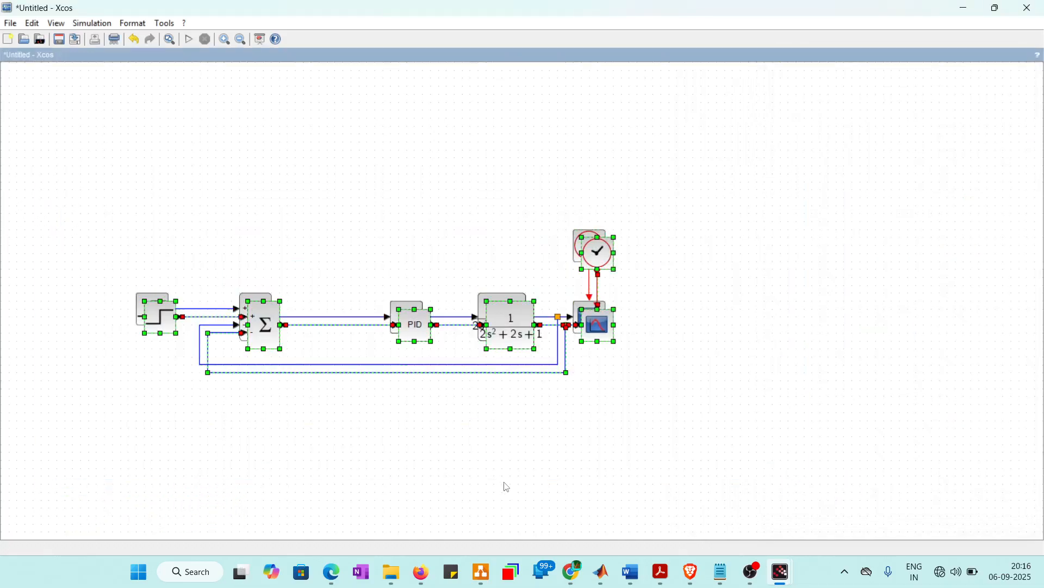
pyautogui.moveTo(519, 338); pyautogui.dragTo(495, 191)
pyautogui.click(646, 206)
# Set the denominator of the upper loop's transfer function block to s+1.
pyautogui.click(489, 165)
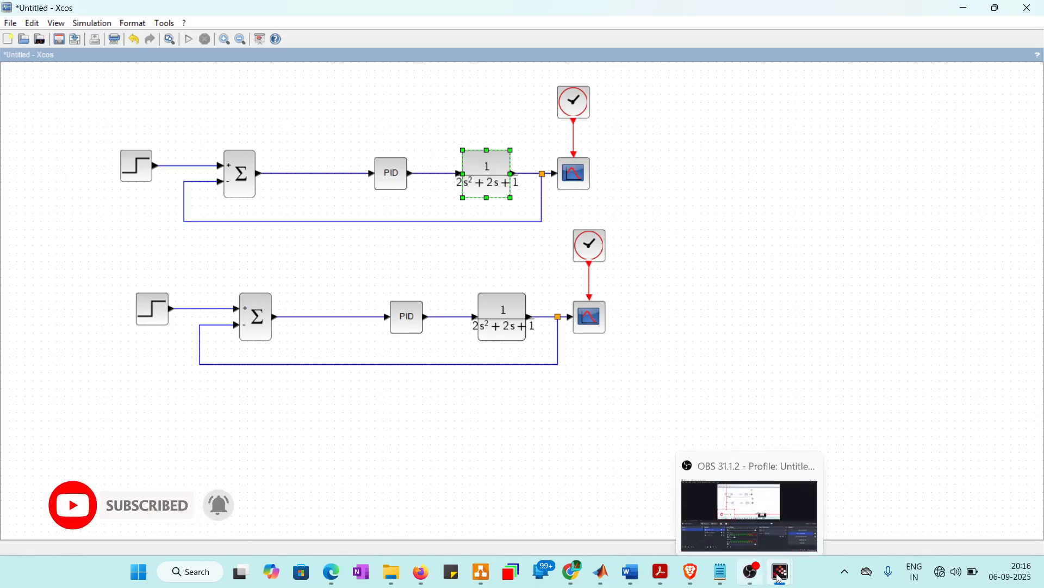
pyautogui.doubleClick(490, 164)
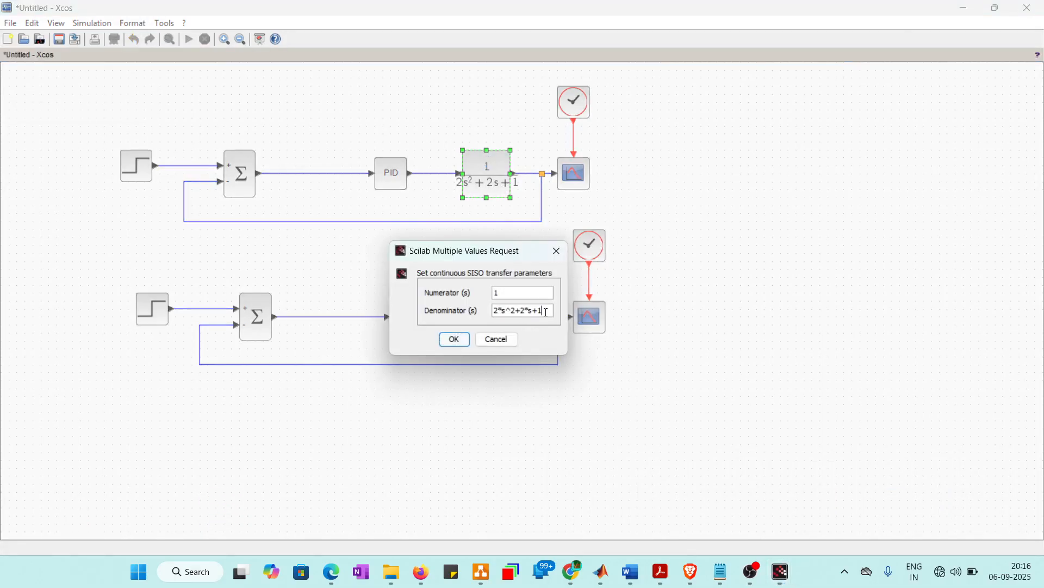
pyautogui.press('Left')
pyautogui.press('Left')
pyautogui.press('Left')
pyautogui.press('Left')
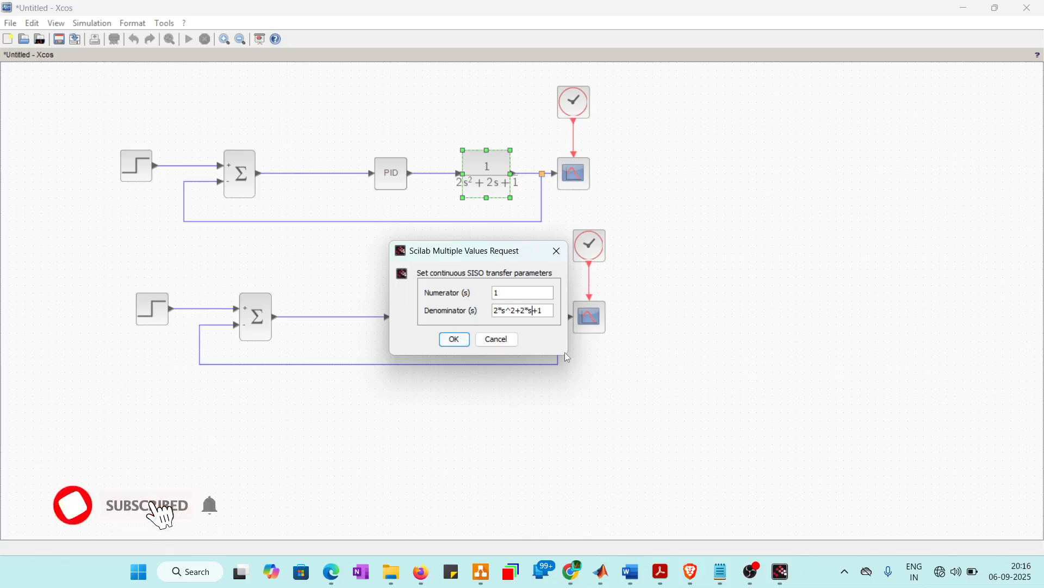
pyautogui.press('Left')
pyautogui.press('Left')
pyautogui.press('Left')
pyautogui.press('Left')
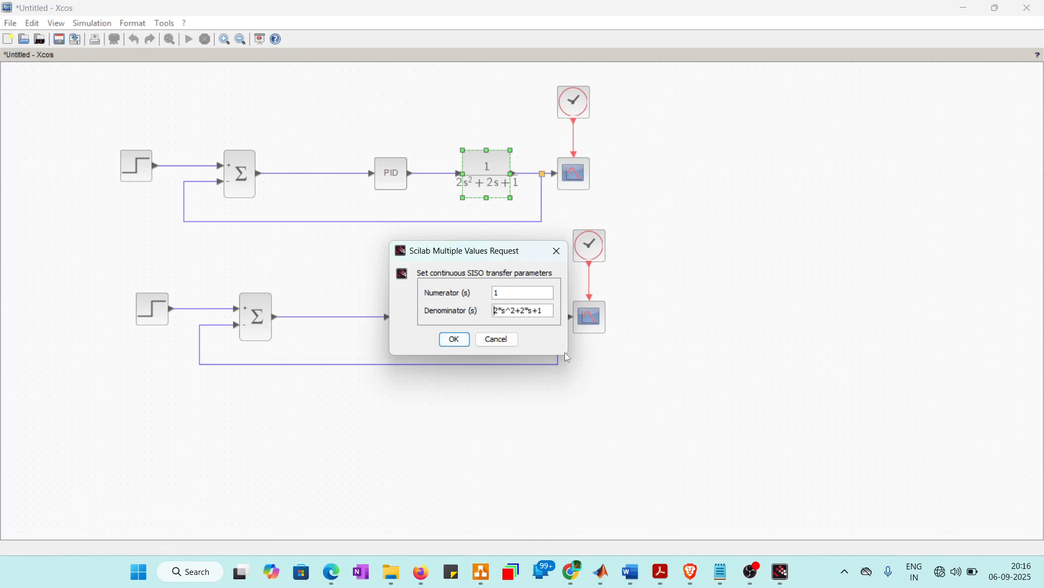
pyautogui.hotkey('shift', 'Right')
pyautogui.hotkey('shift', 'Right')
pyautogui.hotkey('shift', 'Right')
pyautogui.hotkey('shift', 'Right')
pyautogui.hotkey('shift', 'Right')
pyautogui.hotkey('shift', 'Right')
pyautogui.hotkey('shift', 'Right')
pyautogui.hotkey('shift', 'Right')
pyautogui.press('BackSpace')
pyautogui.press('Return')
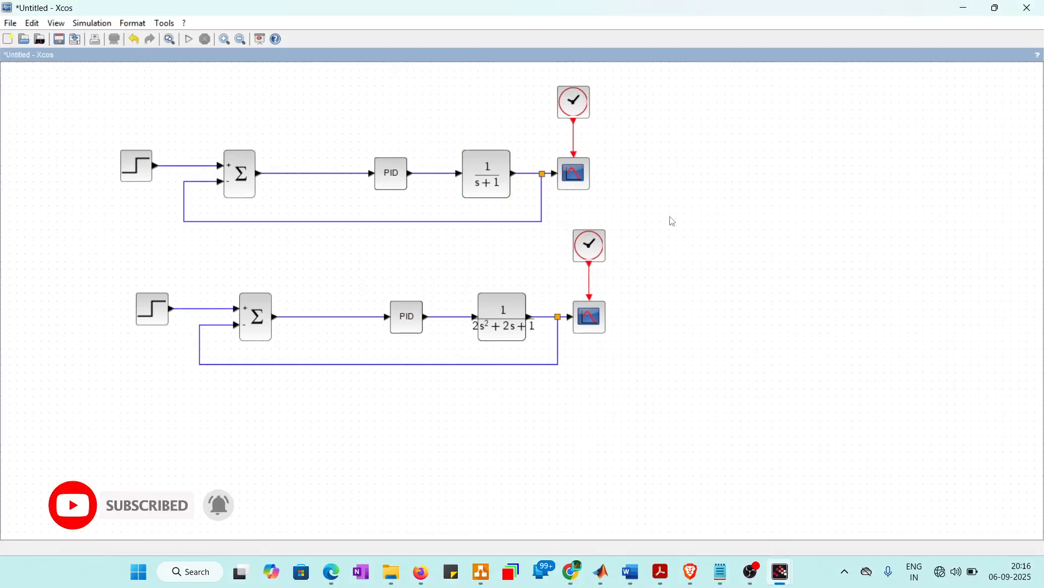
# Review the parameters of the lower loop's transfer function and step source blocks.
pyautogui.doubleClick(506, 325)
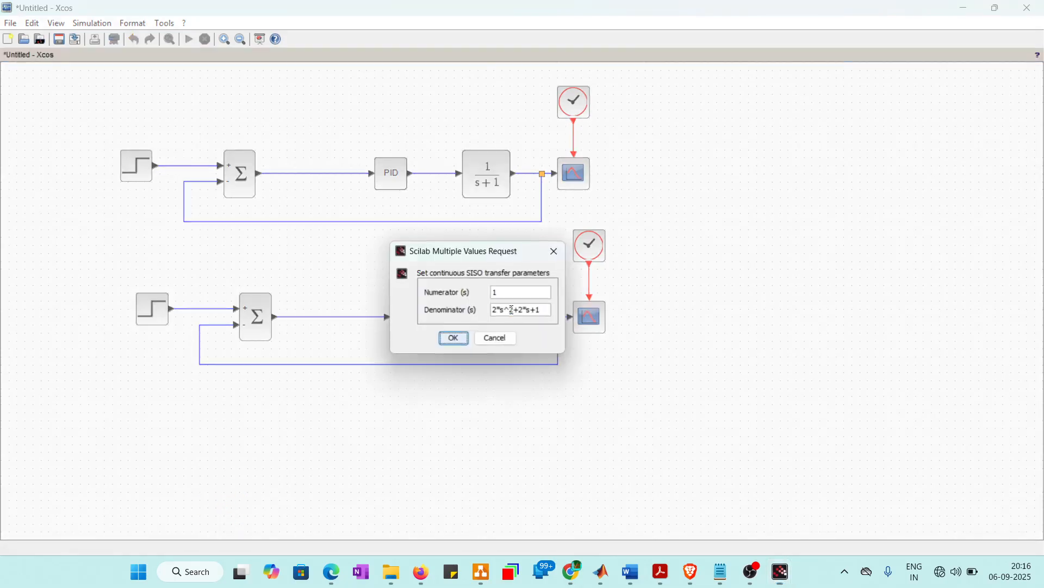
pyautogui.click(454, 340)
pyautogui.click(149, 312)
pyautogui.doubleClick(149, 312)
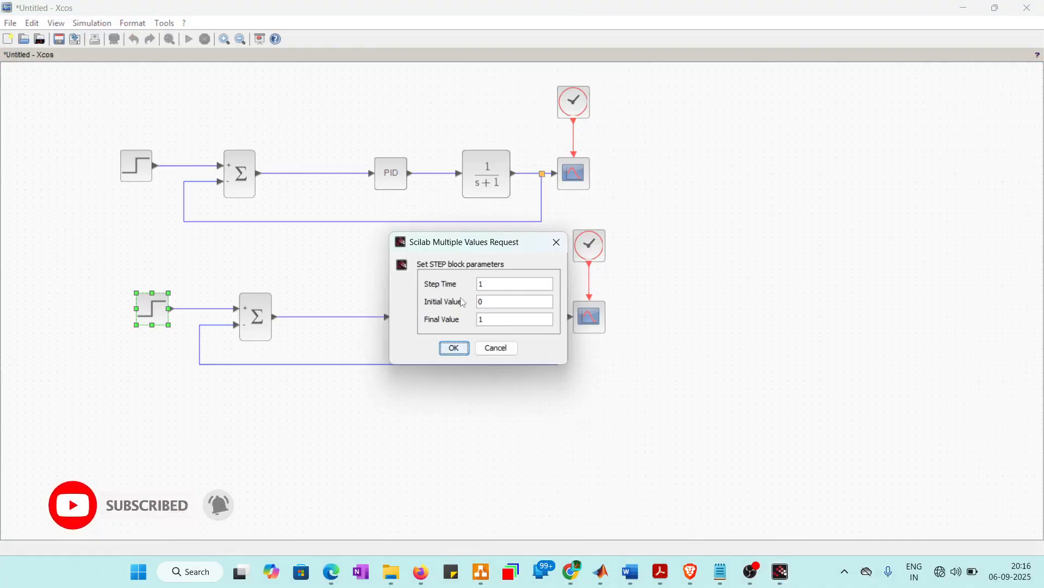
pyautogui.click(455, 348)
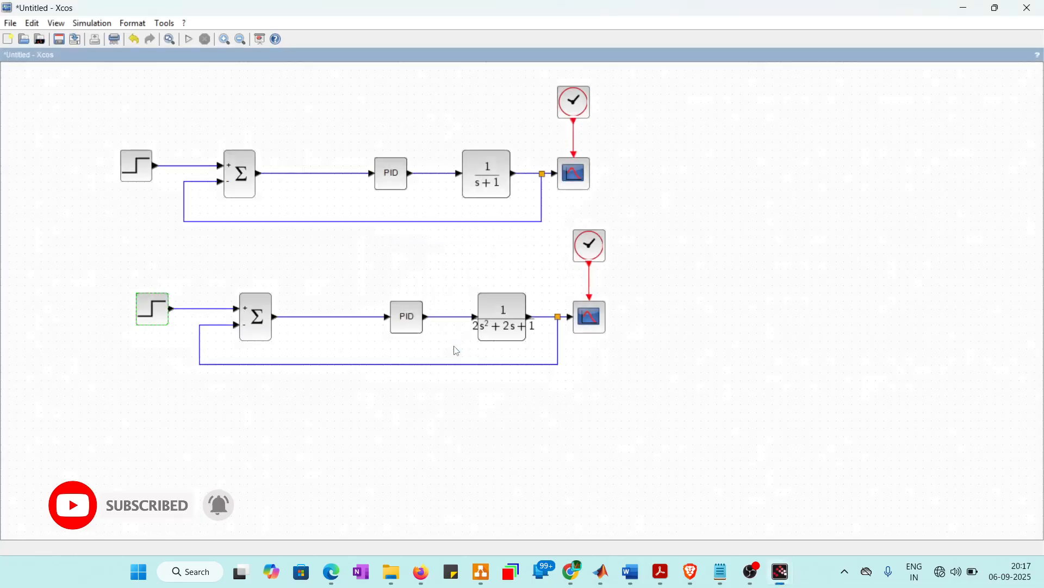
# Review the parameters of the lower loop's scope and clock blocks and of the upper loop's PID block.
pyautogui.doubleClick(581, 326)
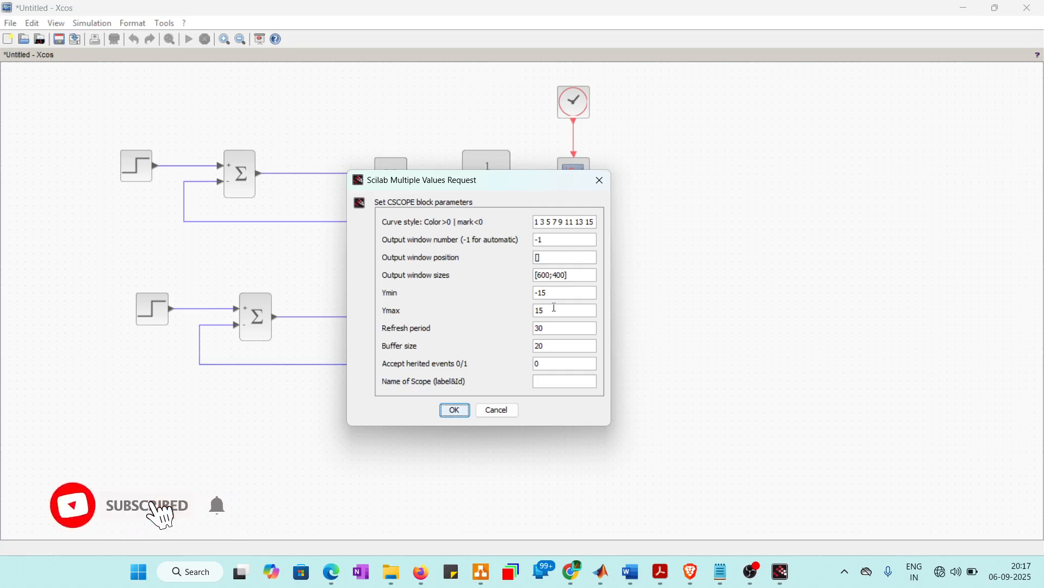
pyautogui.click(455, 409)
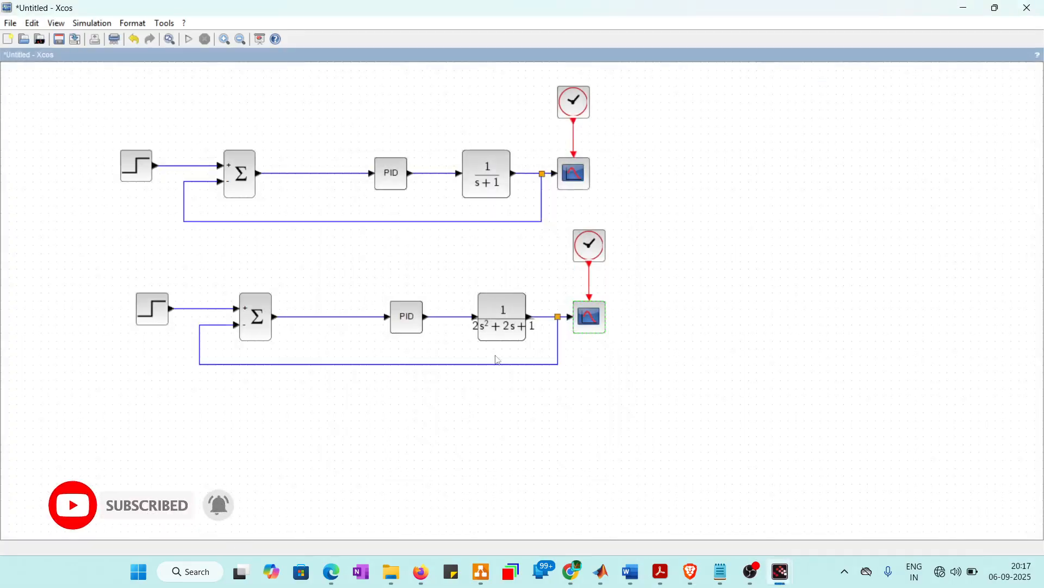
pyautogui.doubleClick(595, 249)
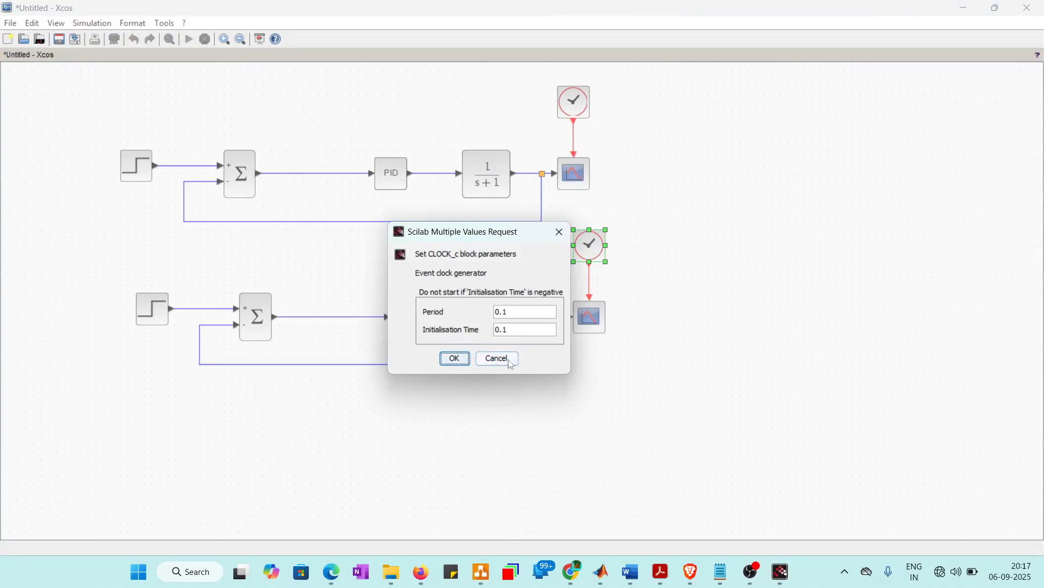
pyautogui.click(511, 363)
pyautogui.click(549, 405)
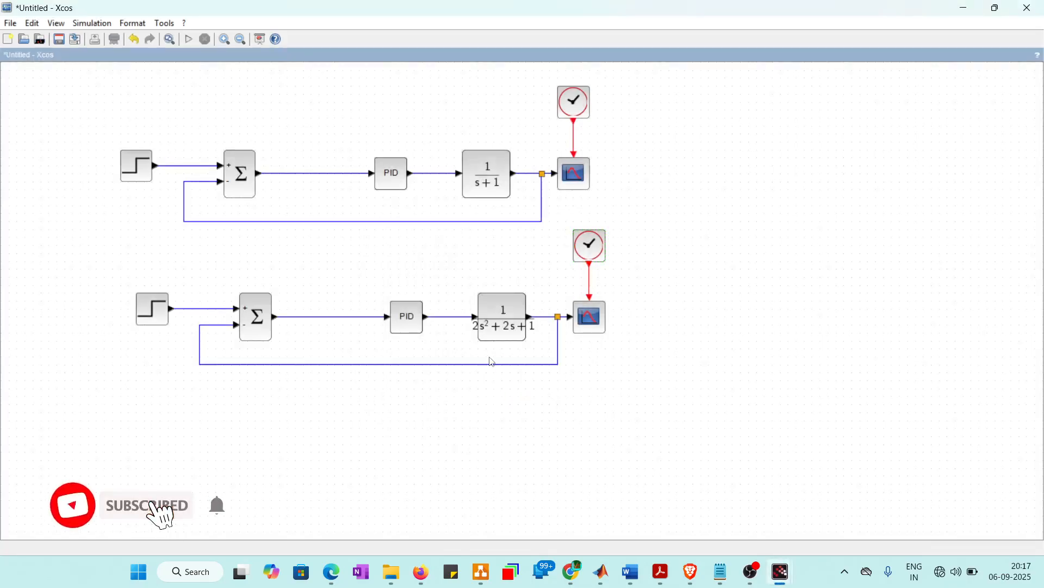
pyautogui.doubleClick(398, 173)
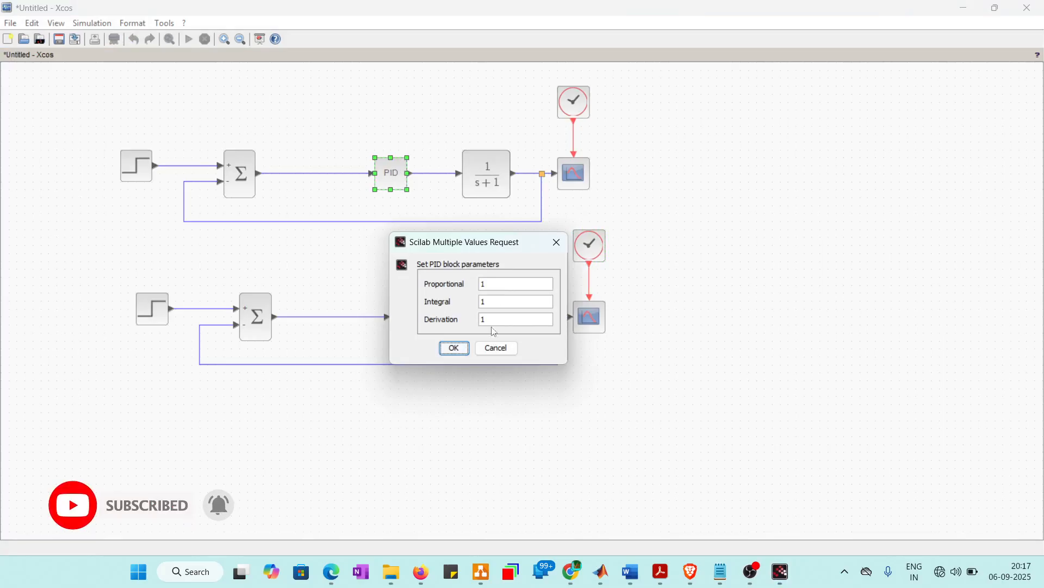
pyautogui.click(454, 348)
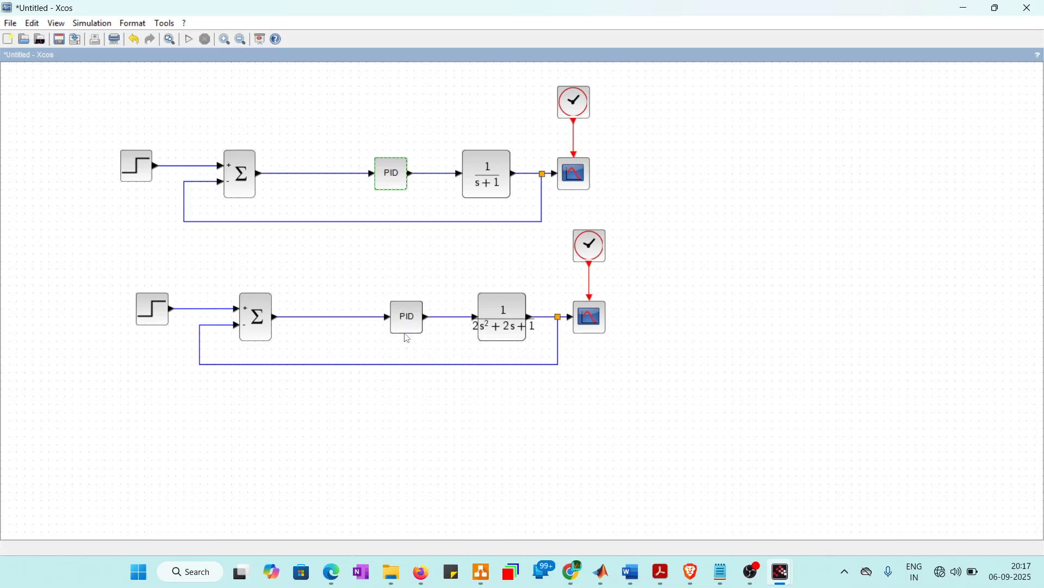
# Run the simulation, arrange the two response plot windows side by side and make the second-order loop's window taller.
pyautogui.click(189, 39)
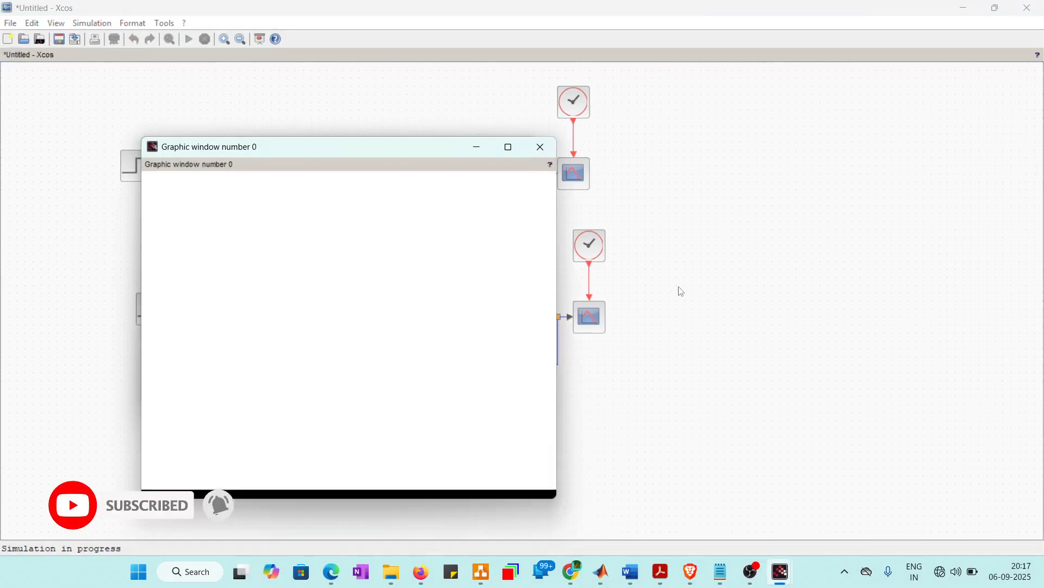
pyautogui.moveTo(342, 151); pyautogui.dragTo(760, 160)
pyautogui.moveTo(412, 154); pyautogui.dragTo(352, 154)
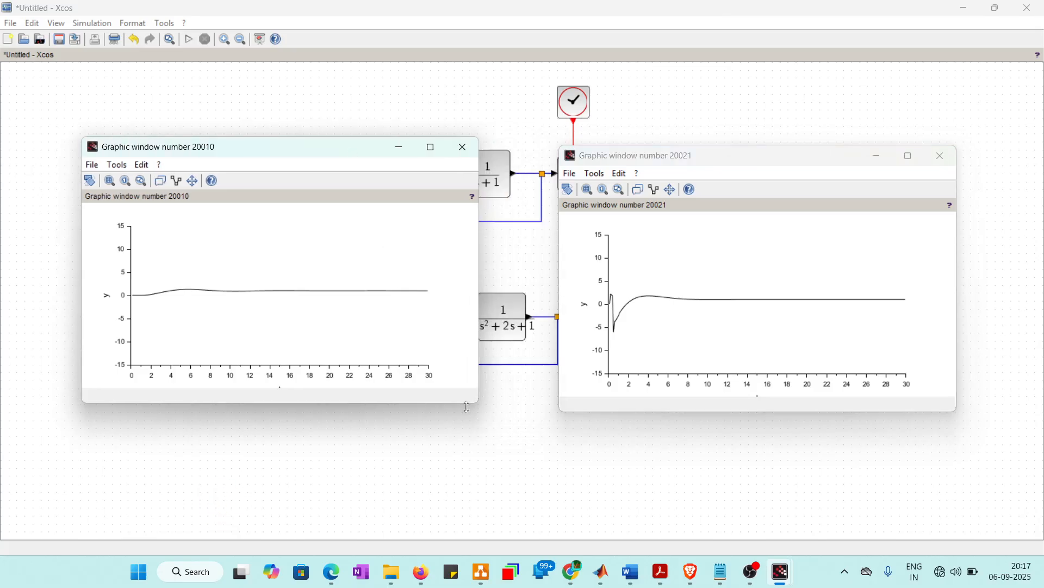
pyautogui.moveTo(473, 402); pyautogui.dragTo(451, 458)
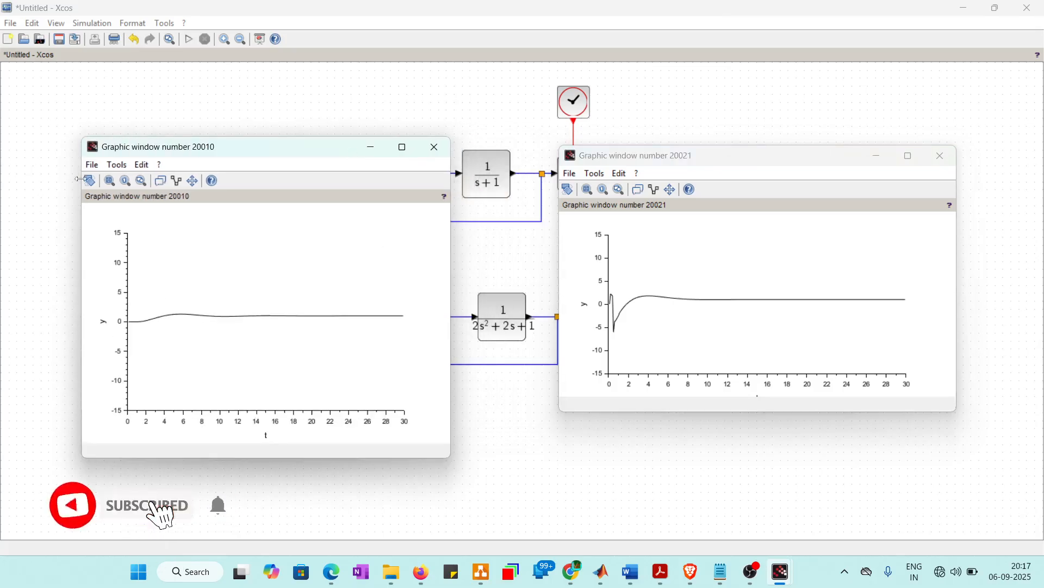
# Zoom in on the initial rise of the curve in graphic window 20010, and restore the original view.
pyautogui.click(117, 165)
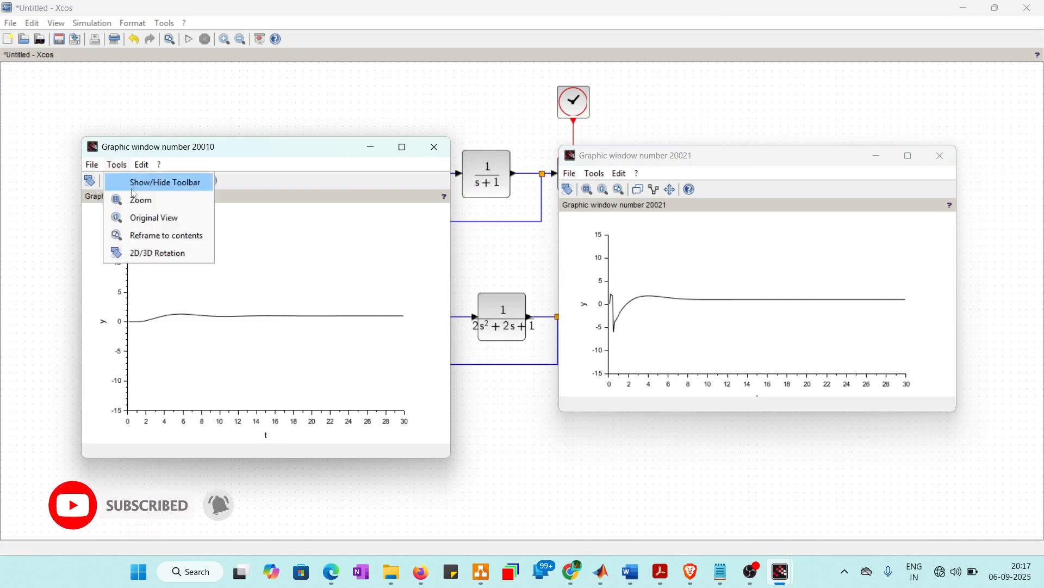
pyautogui.click(146, 218)
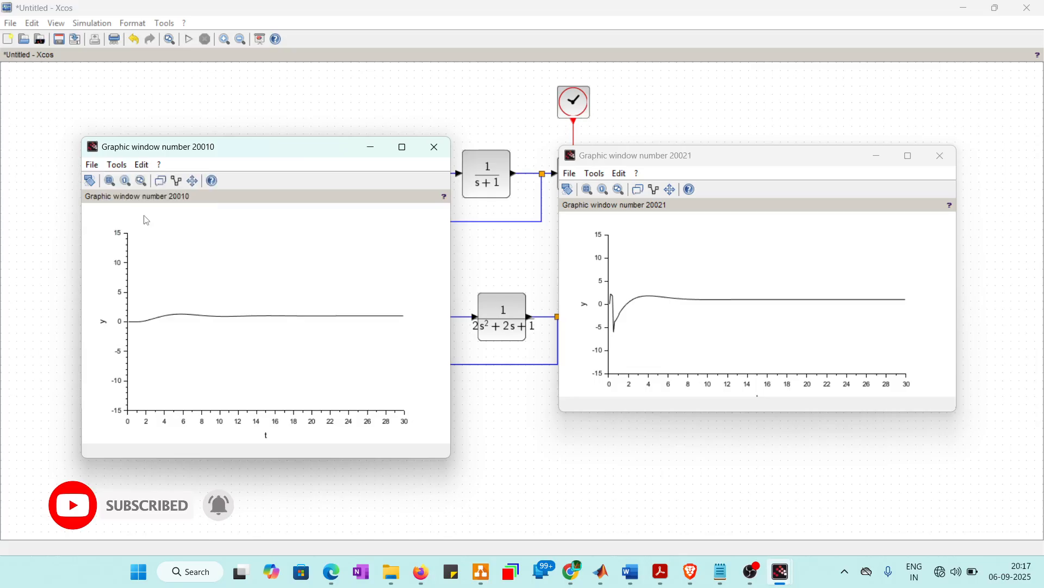
pyautogui.click(114, 164)
pyautogui.click(126, 202)
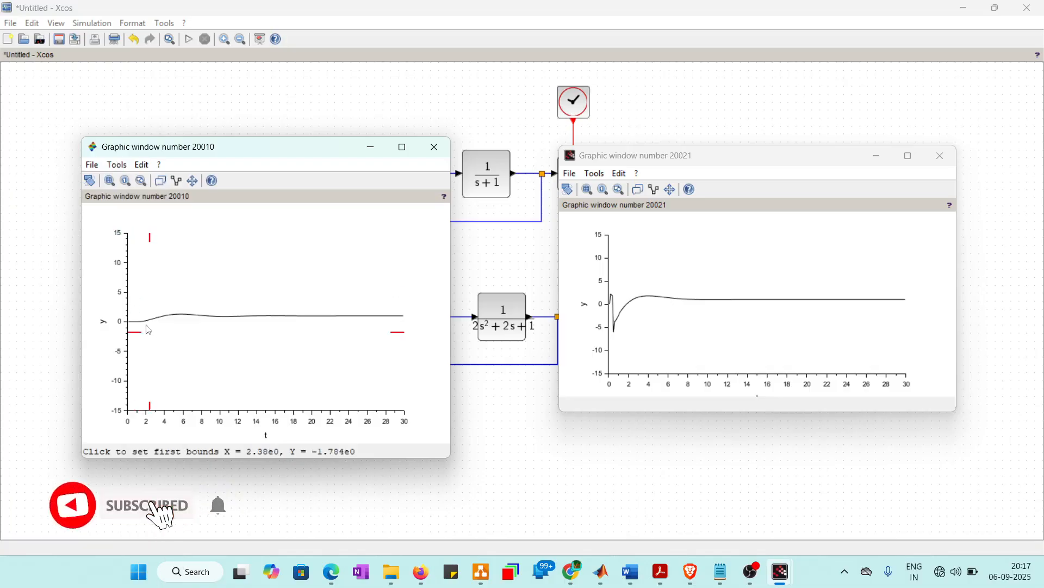
pyautogui.click(195, 335)
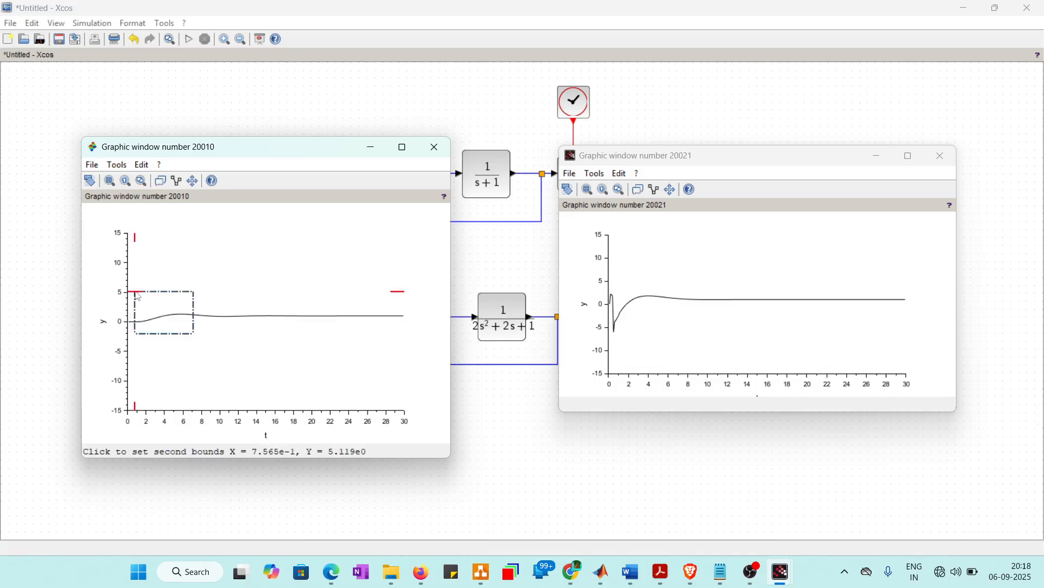
pyautogui.click(177, 298)
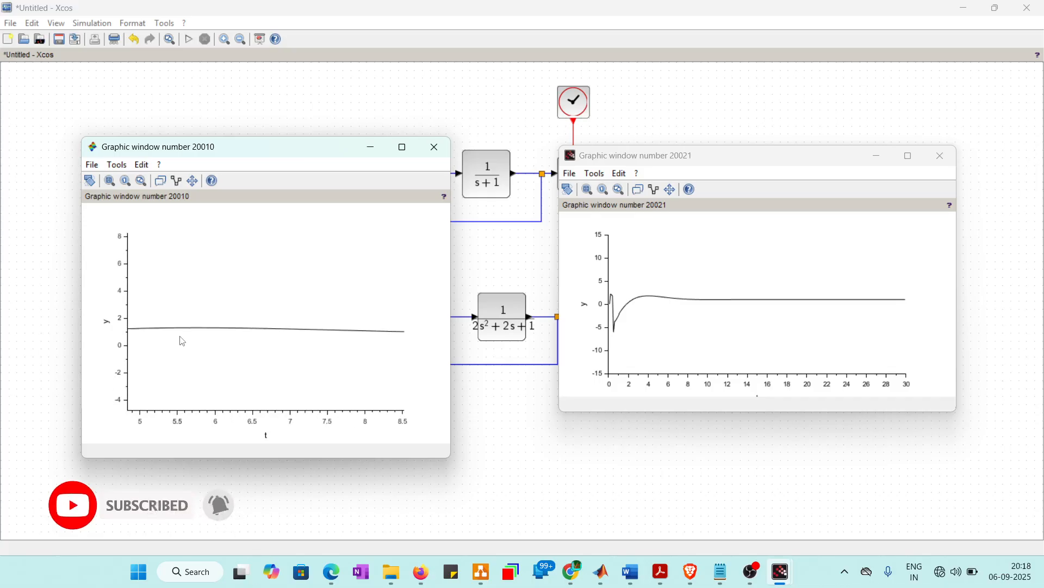
pyautogui.scroll(-1, 185, 343)
pyautogui.click(118, 164)
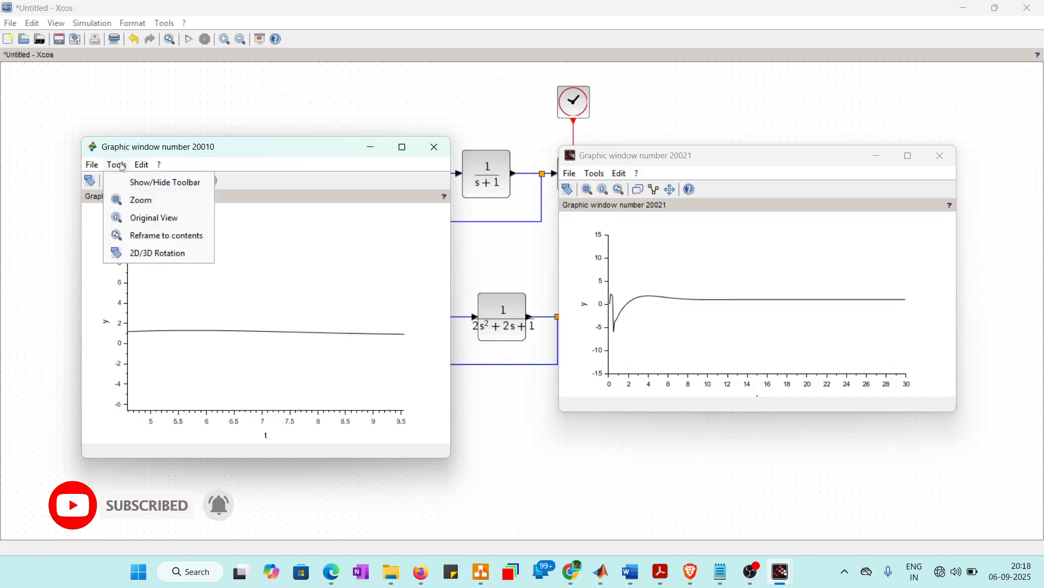
pyautogui.click(136, 217)
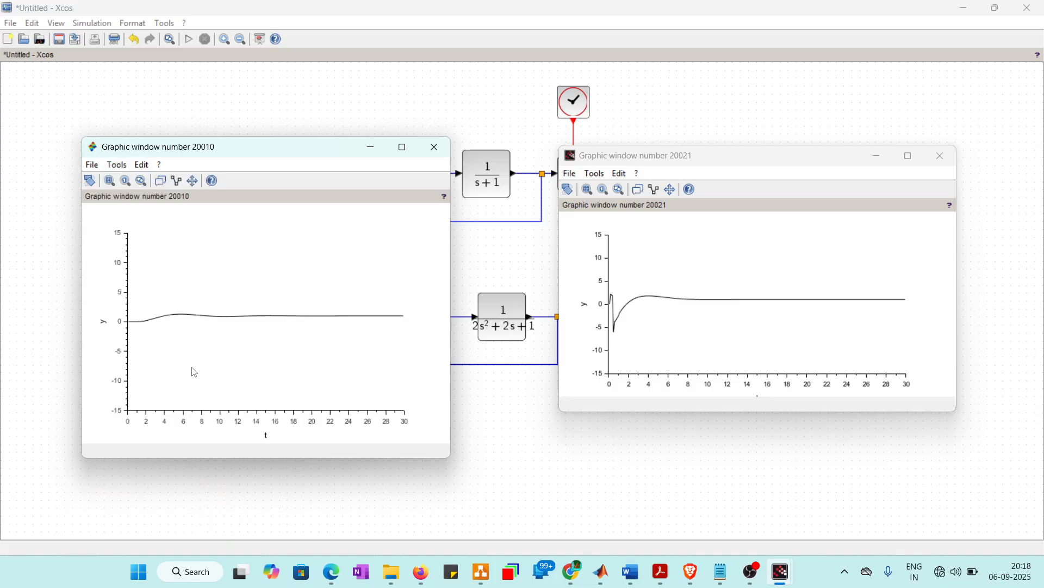
# Open the figure properties of graphic window 20010 and select the response curve's polyline under its axes.
pyautogui.click(93, 165)
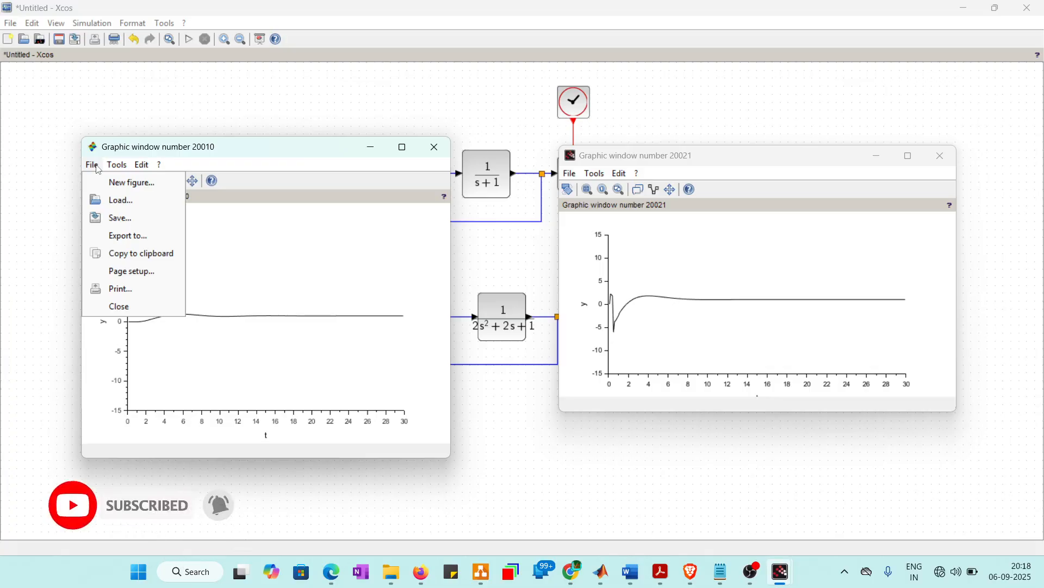
pyautogui.click(94, 165)
pyautogui.click(141, 164)
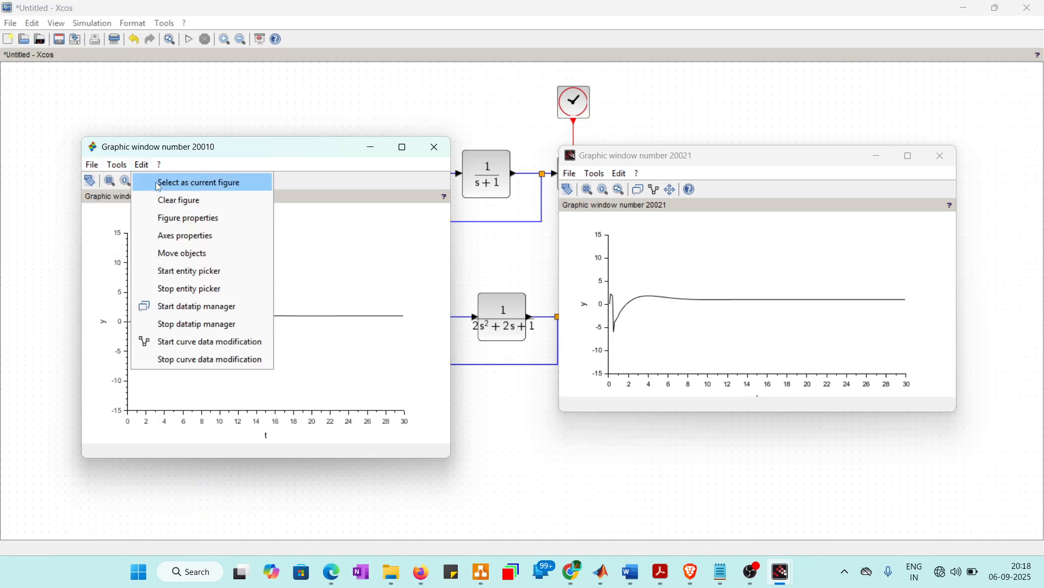
pyautogui.click(173, 218)
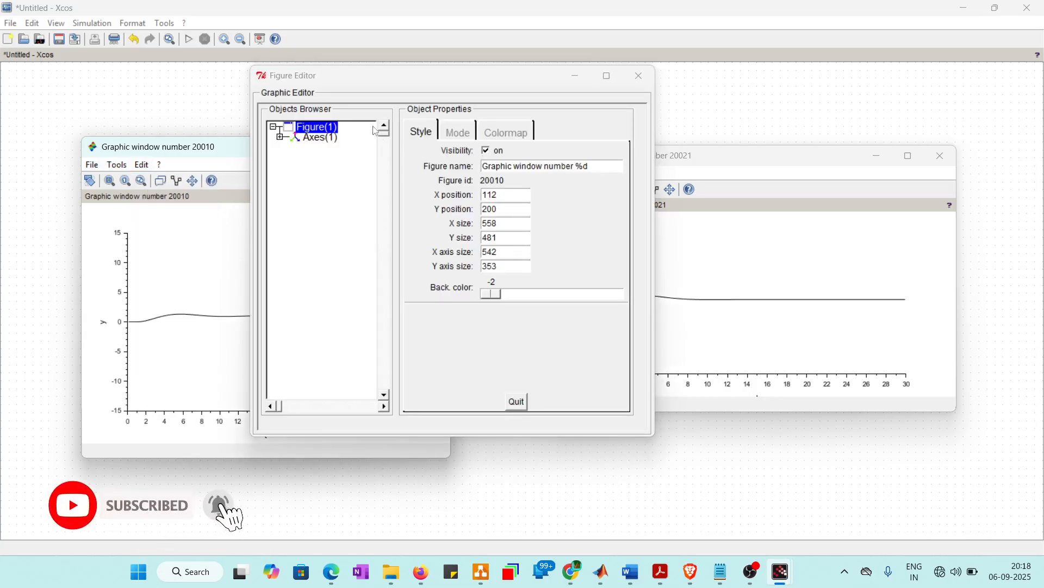
pyautogui.click(321, 137)
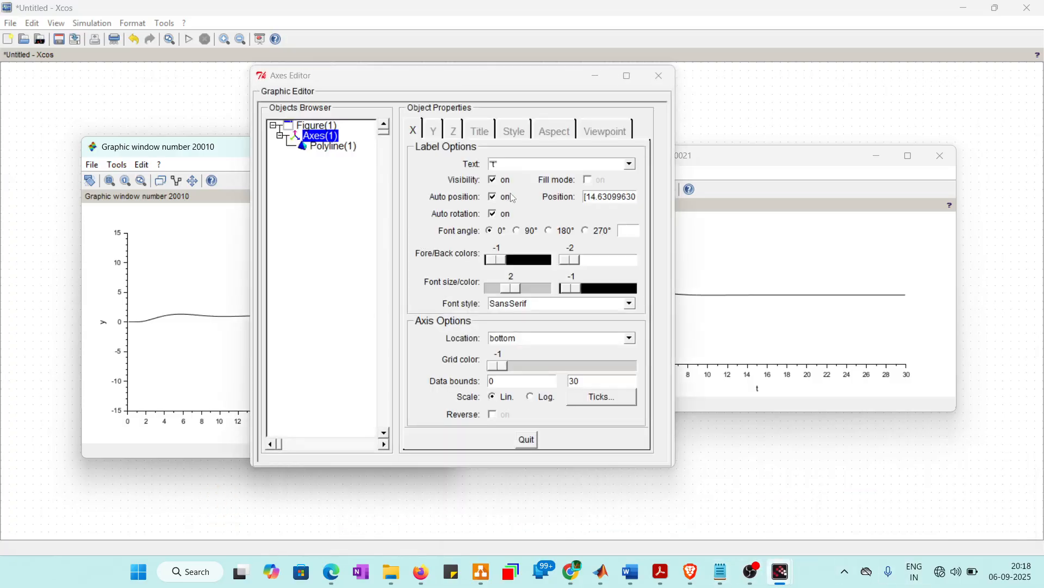
pyautogui.click(350, 149)
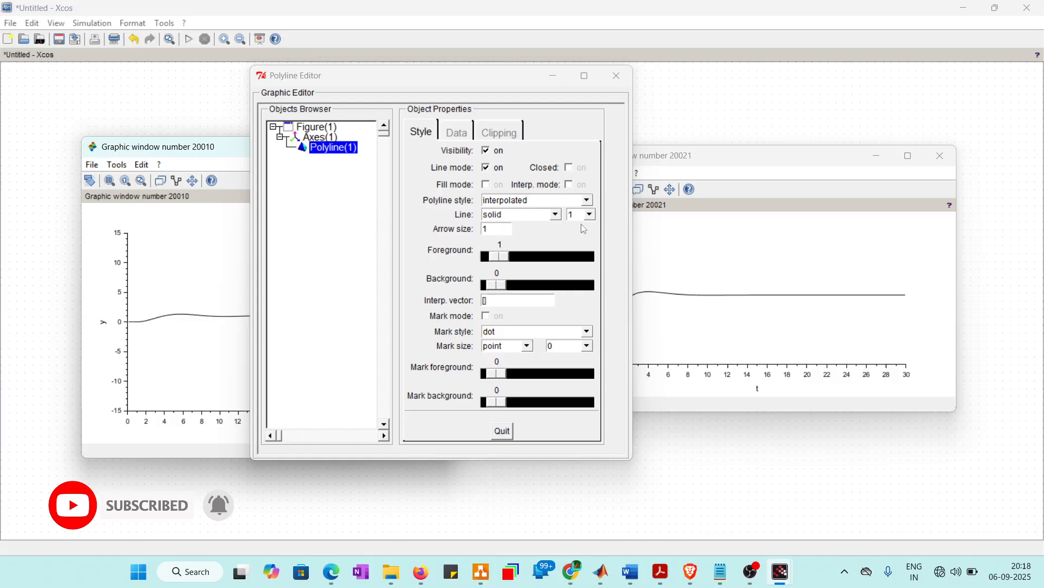
# Try the dash, longdash dot and bigdash dot line styles on the response curve, and return it to solid.
pyautogui.click(561, 217)
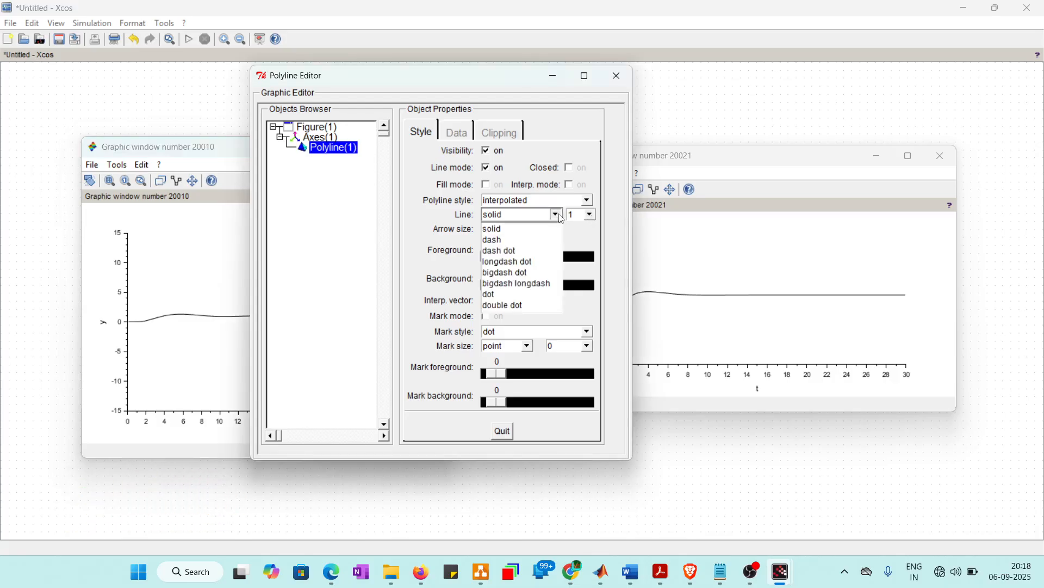
pyautogui.click(550, 239)
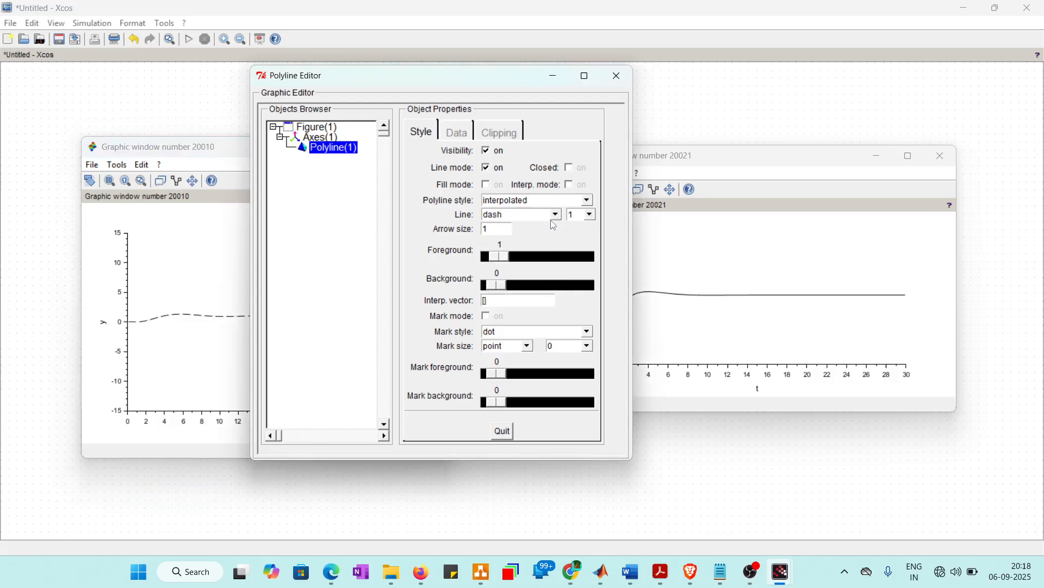
pyautogui.click(557, 217)
pyautogui.click(551, 261)
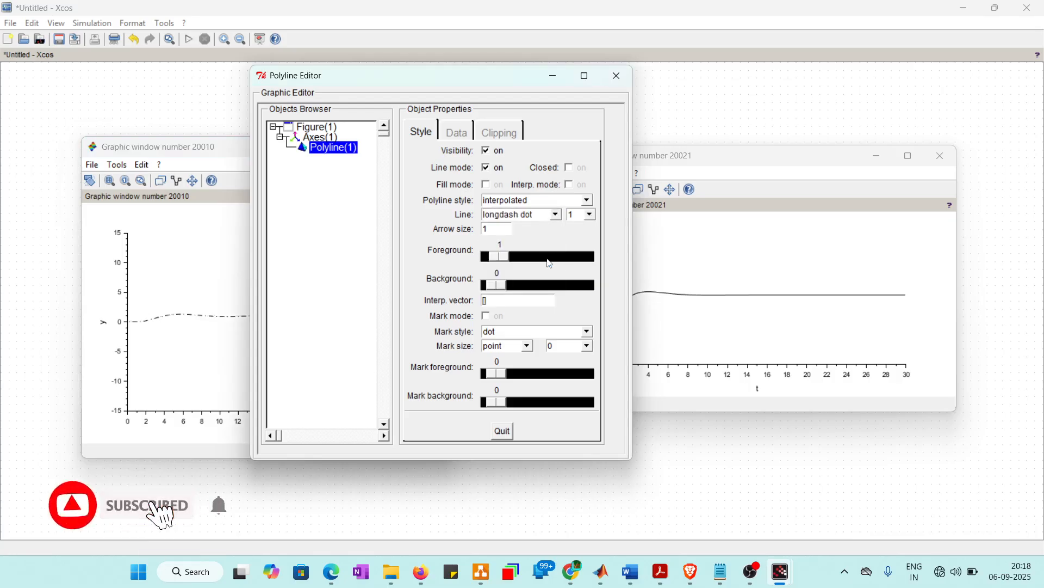
pyautogui.click(556, 217)
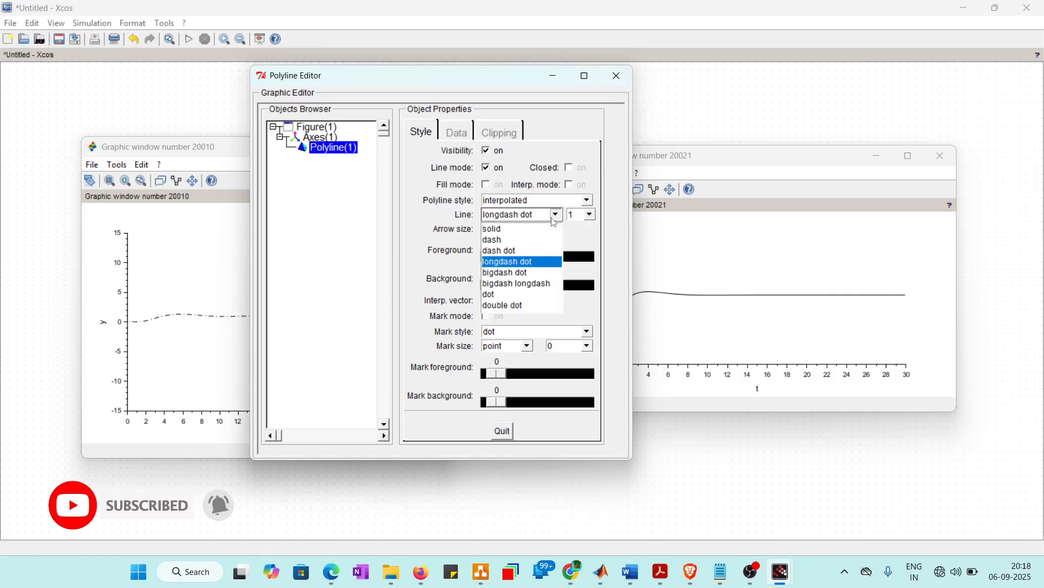
pyautogui.click(538, 275)
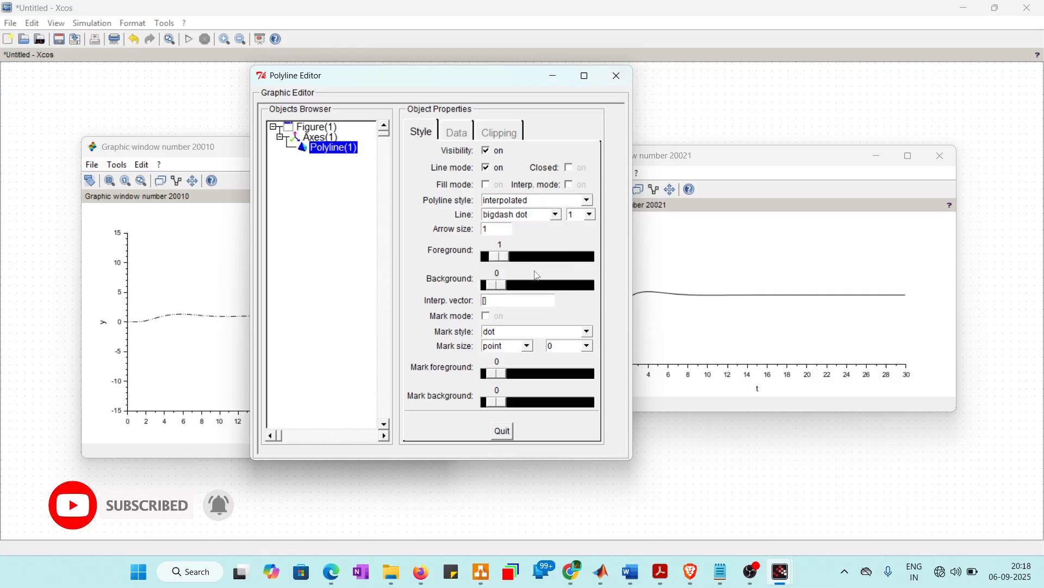
pyautogui.click(539, 216)
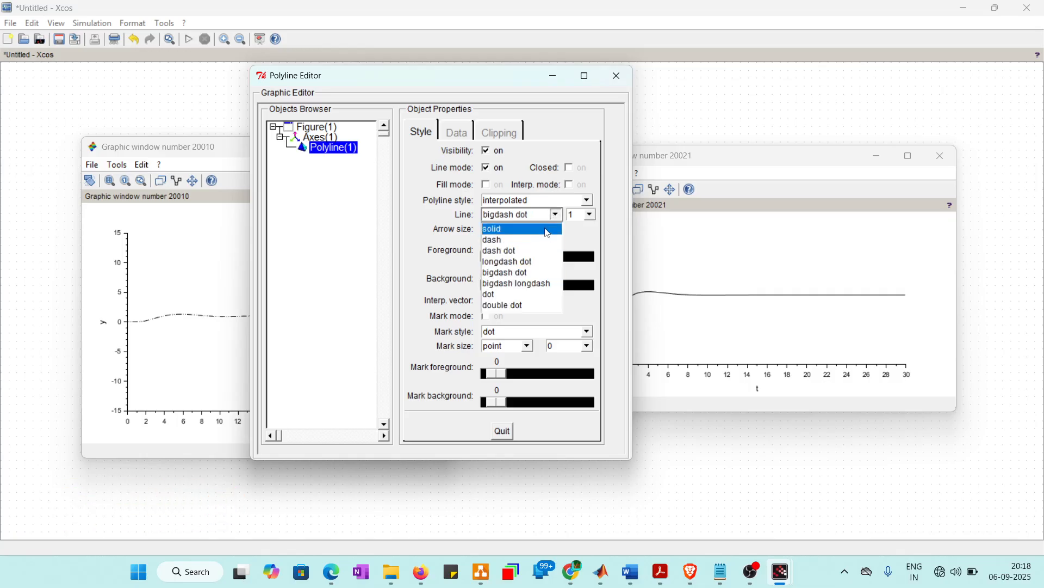
pyautogui.click(550, 233)
# Set the response curve's line thickness to 4.0, foreground colour to 5 (red) and background colour to 13 (green).
pyautogui.click(592, 218)
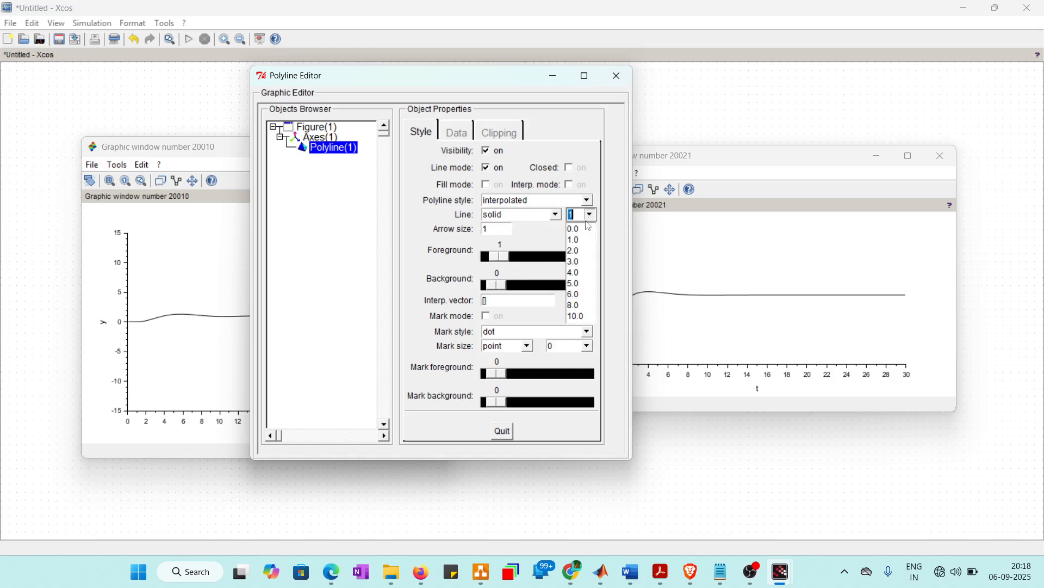
pyautogui.click(580, 273)
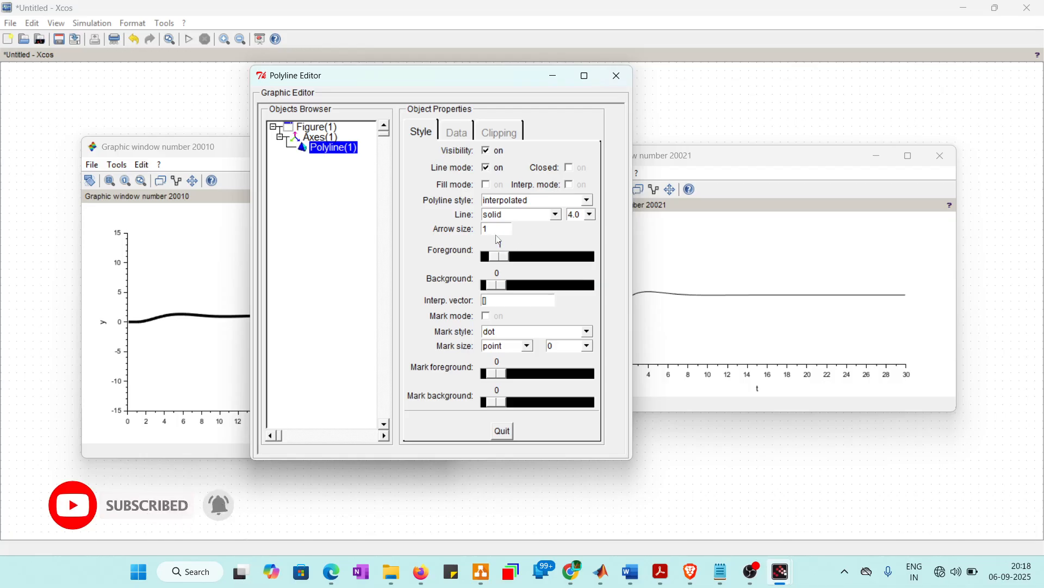
pyautogui.moveTo(501, 256); pyautogui.dragTo(532, 288)
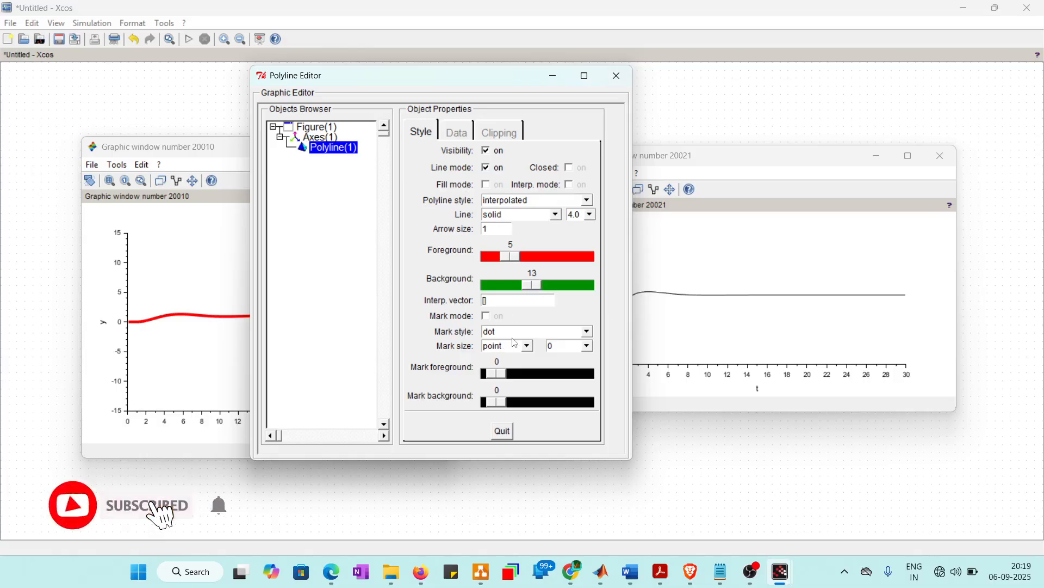
# Set the response curve's mark style to cross and its background colour to -2.
pyautogui.click(590, 332)
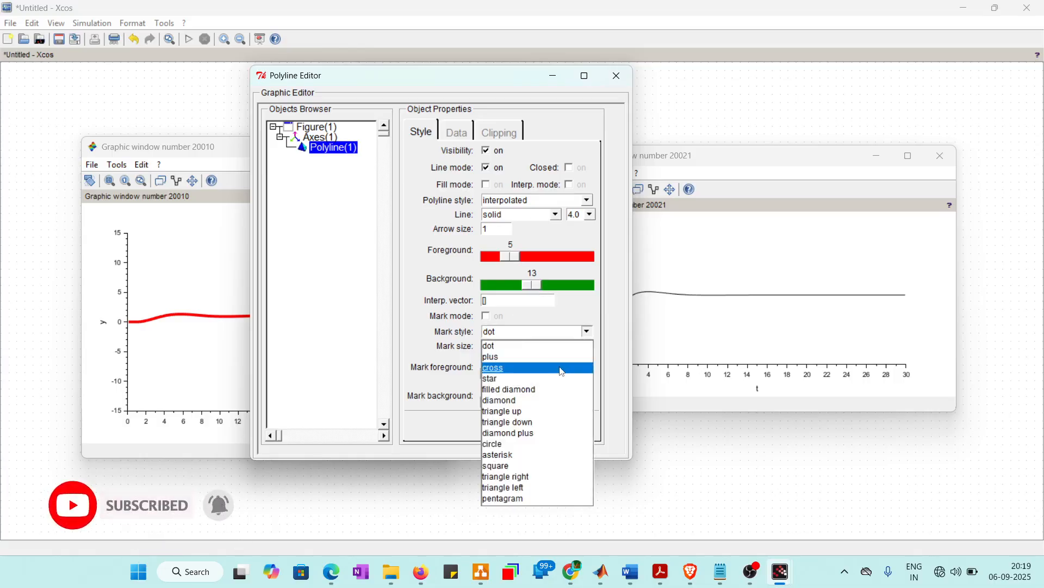
pyautogui.click(563, 372)
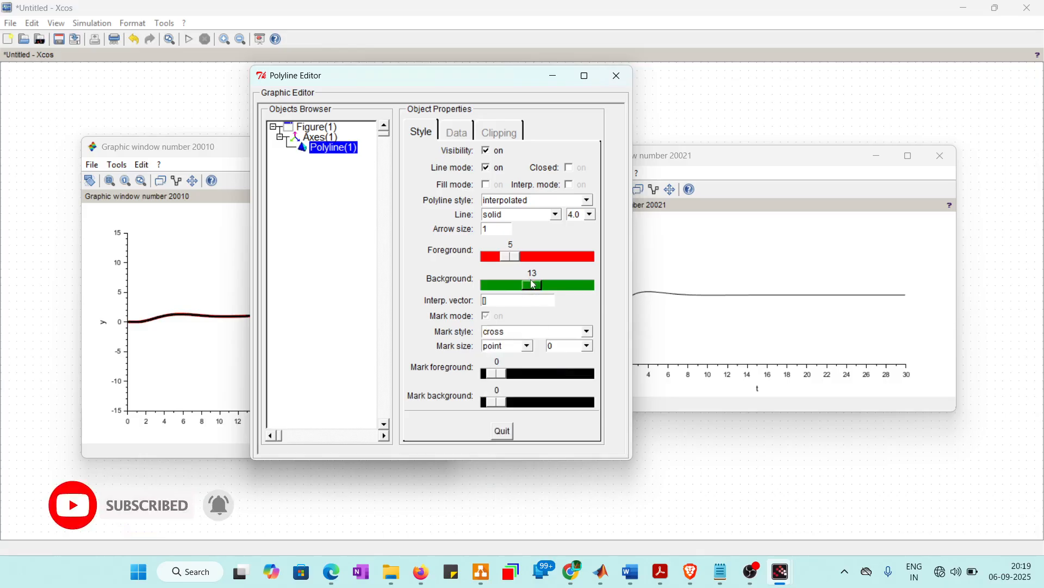
pyautogui.moveTo(533, 284); pyautogui.dragTo(492, 285)
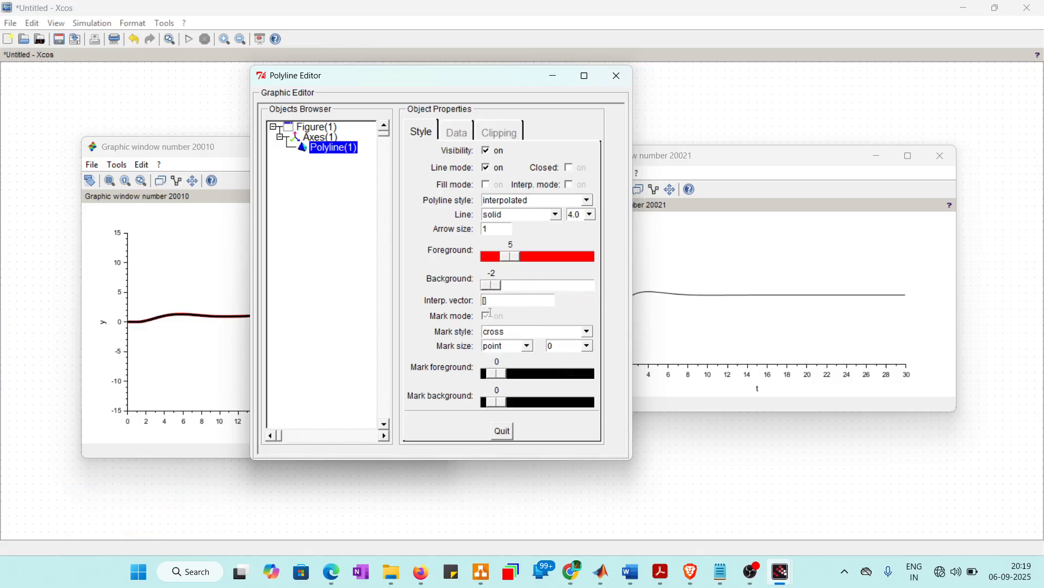
# Apply a mark size of 10 points to the response curve, enter 0 in its place and quit the polyline editor.
pyautogui.click(508, 347)
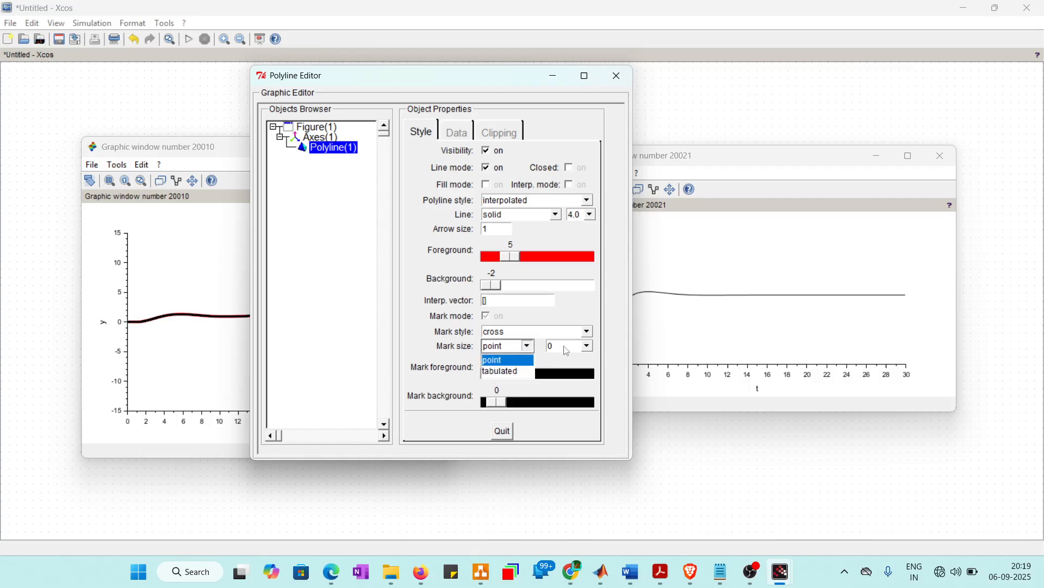
pyautogui.click(563, 347)
pyautogui.write('10')
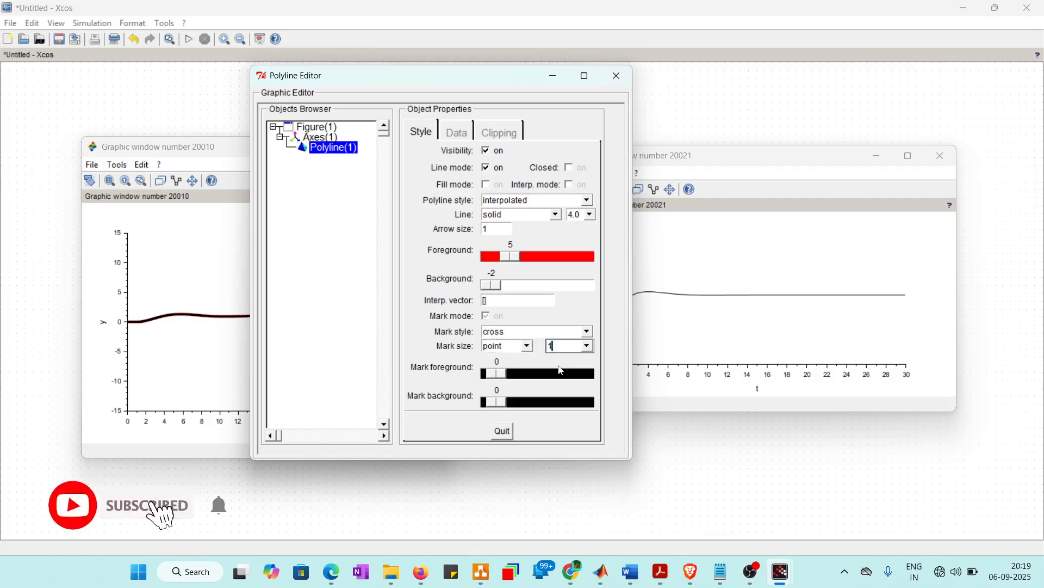
pyautogui.press('Return')
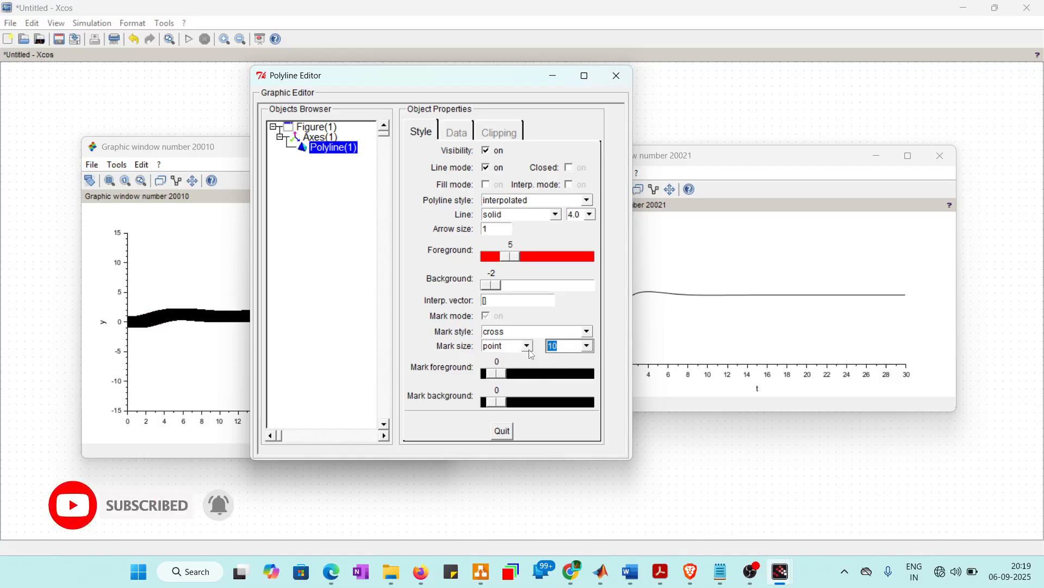
pyautogui.write('0')
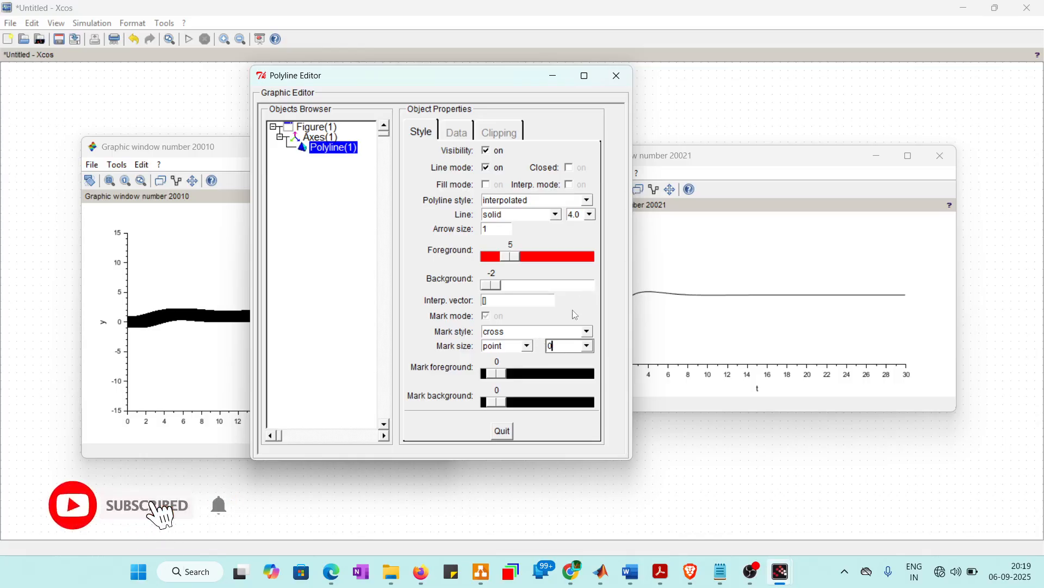
pyautogui.click(503, 431)
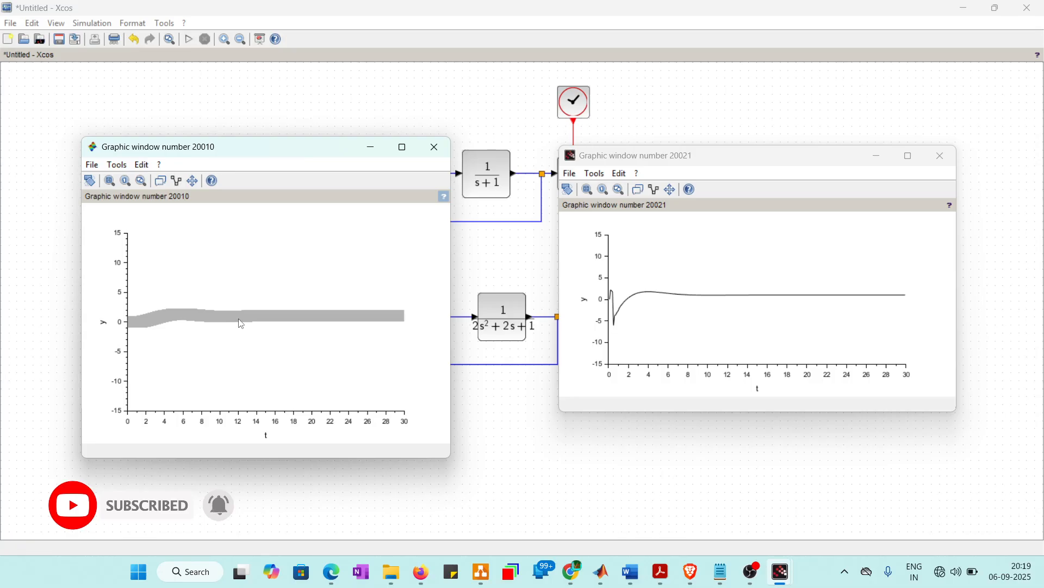
# Reopen the figure properties of graphic window 20010 and set the polyline's mark size to 0.5 points.
pyautogui.click(142, 165)
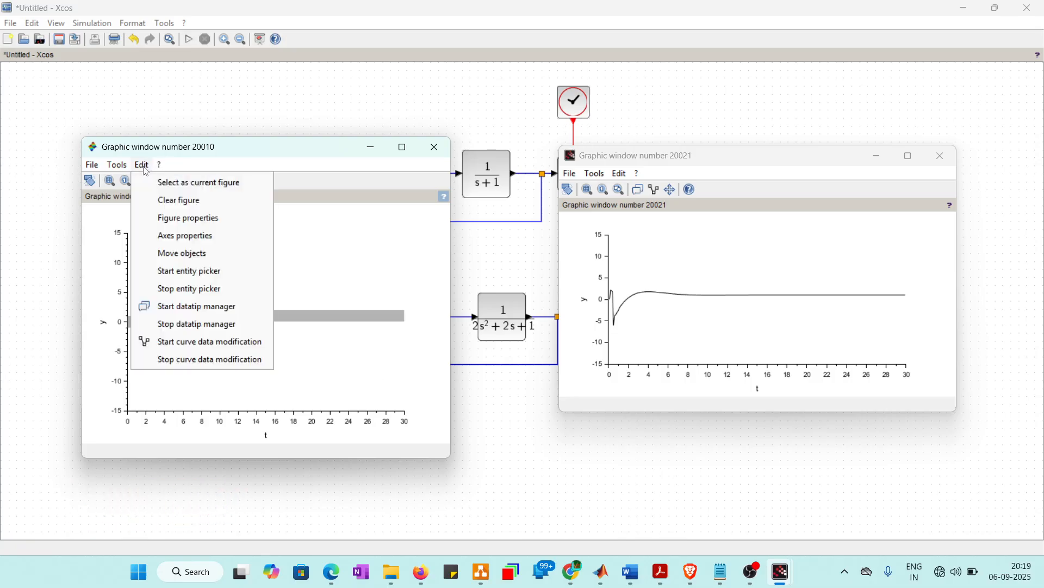
pyautogui.click(221, 220)
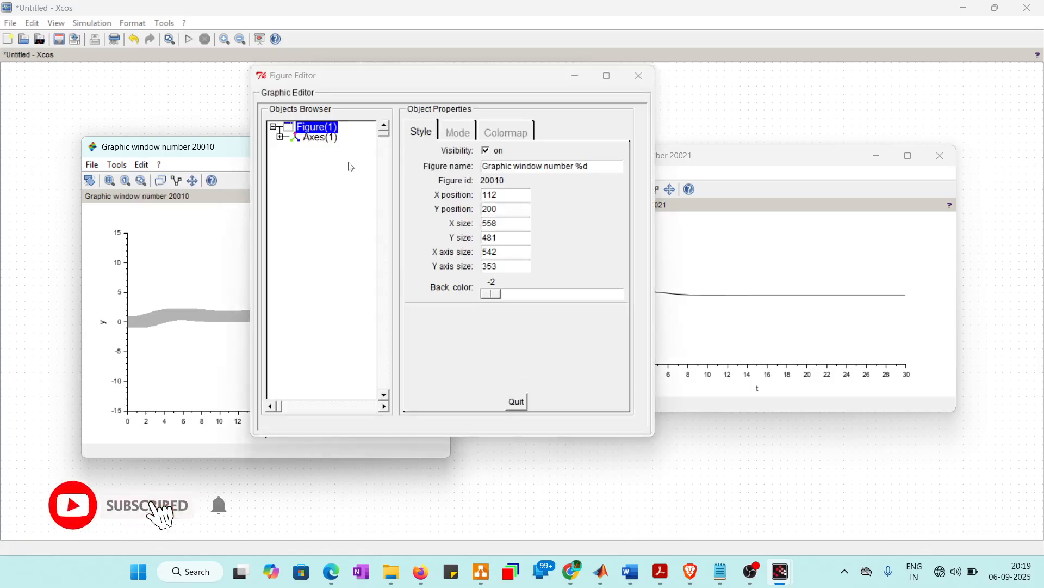
pyautogui.click(326, 141)
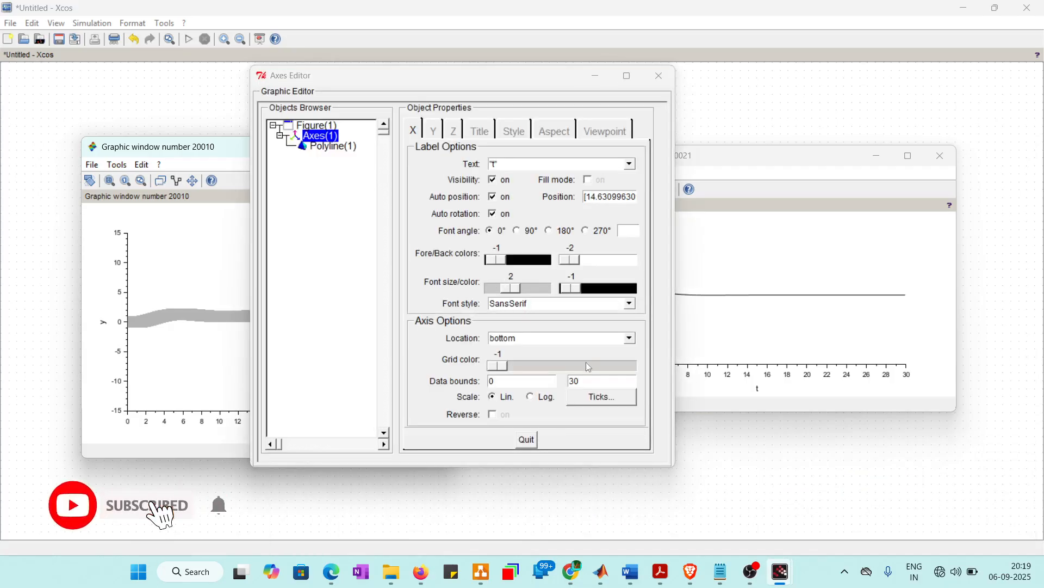
pyautogui.click(340, 148)
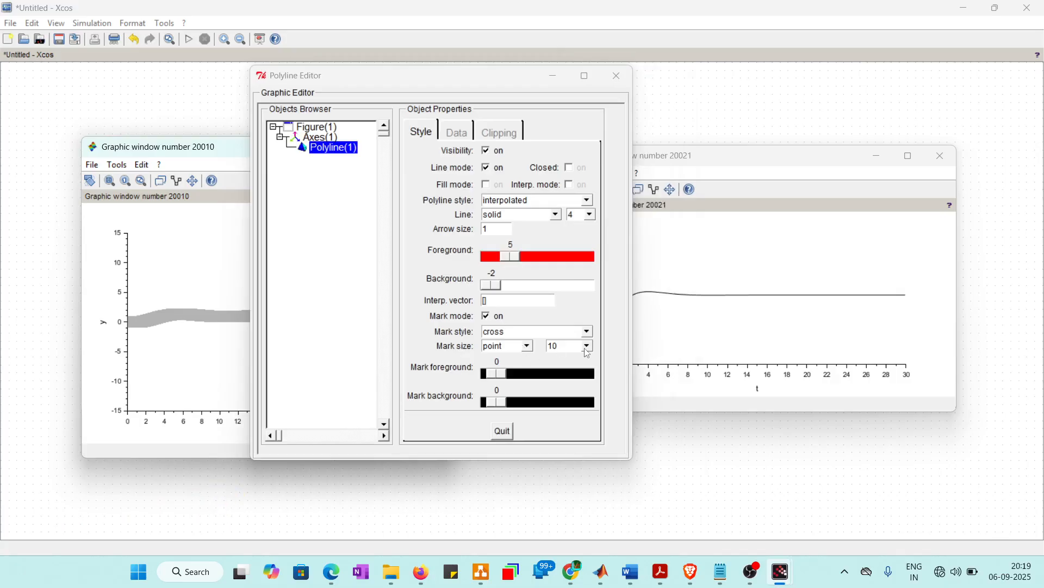
pyautogui.click(562, 346)
pyautogui.click(587, 346)
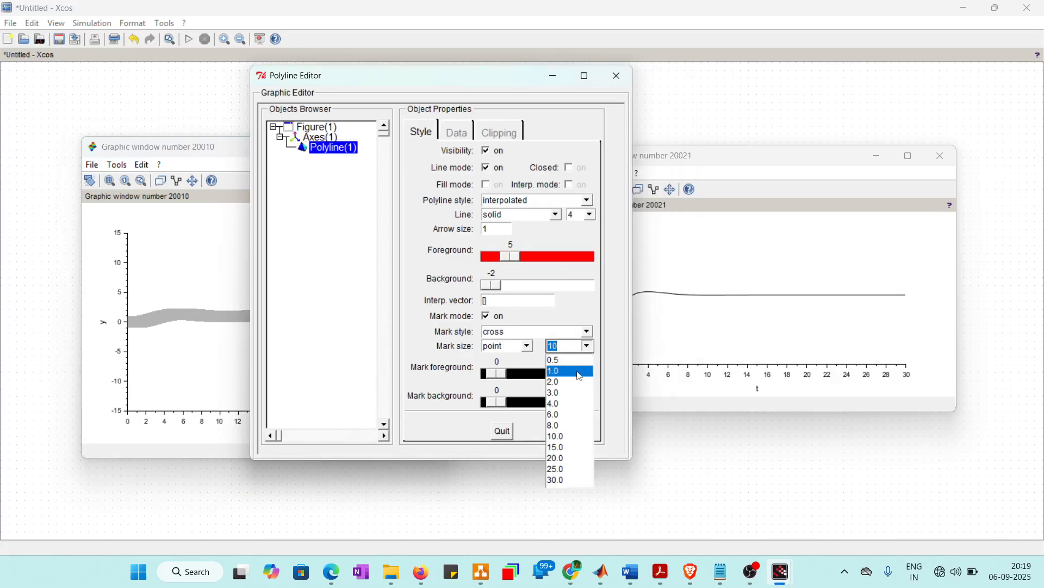
pyautogui.click(577, 362)
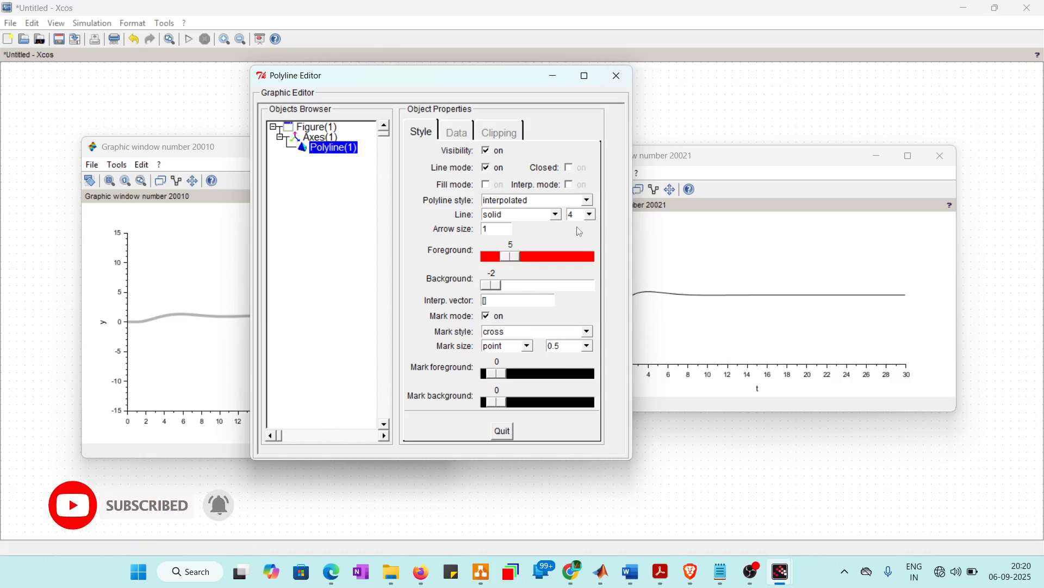
# Try background colour 3 on the response curve and check its look in graphic window 20010.
pyautogui.moveTo(491, 285); pyautogui.dragTo(507, 289)
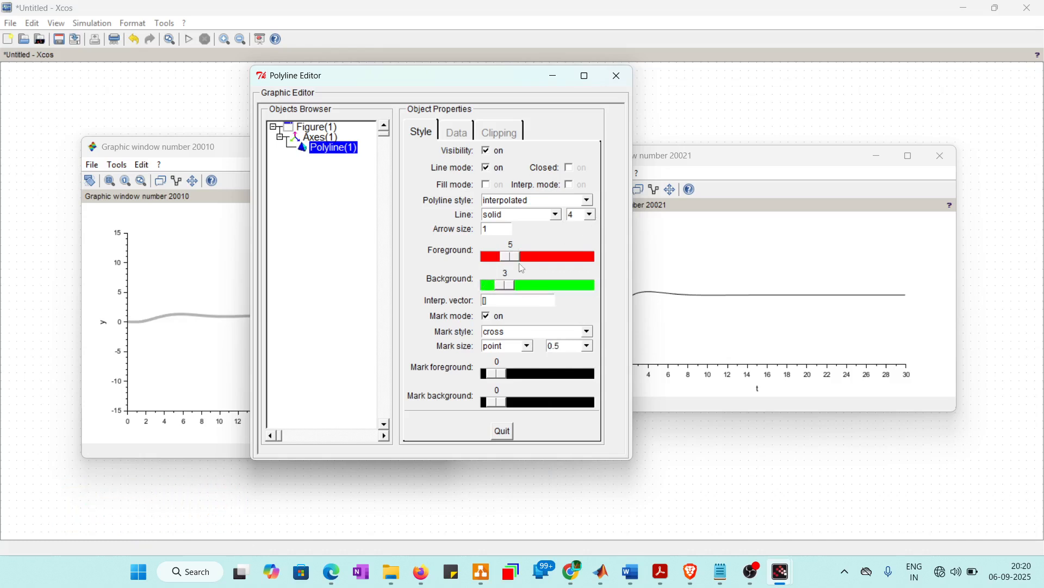
pyautogui.click(193, 320)
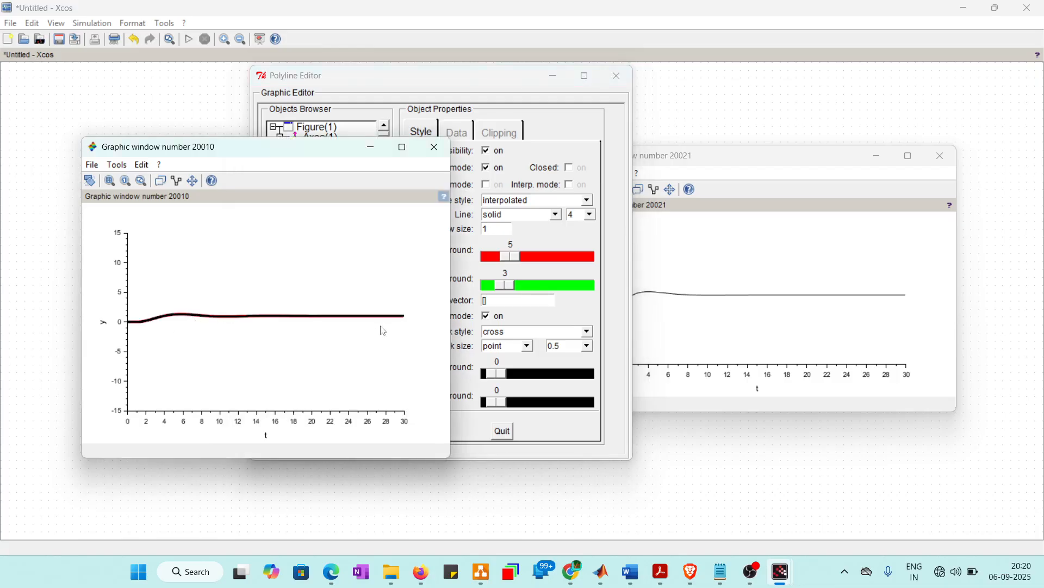
pyautogui.click(574, 313)
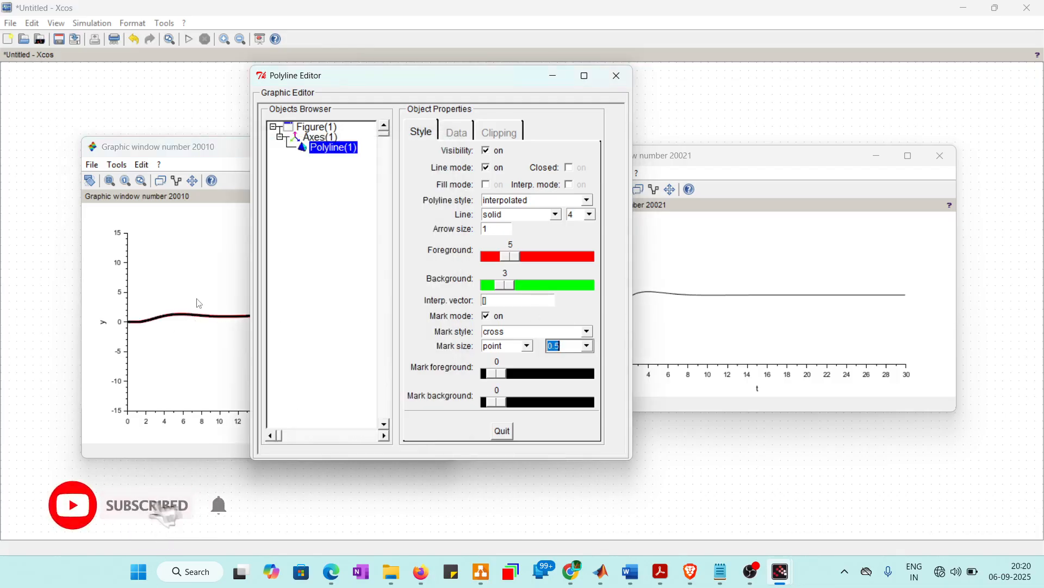
# Set the response curve's background colour to -2, check the plot and close the polyline editor.
pyautogui.moveTo(504, 285); pyautogui.dragTo(465, 294)
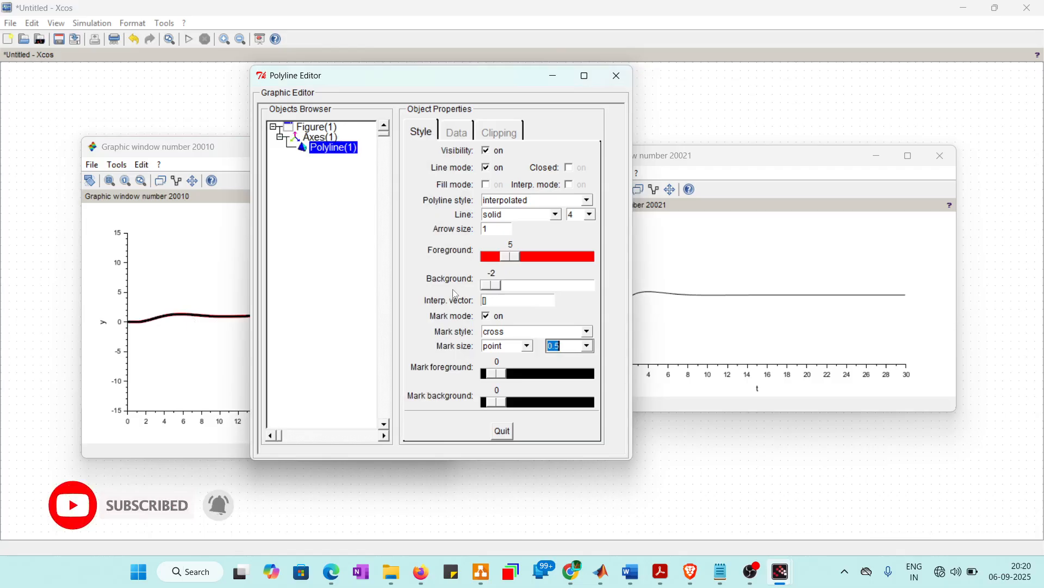
pyautogui.click(203, 319)
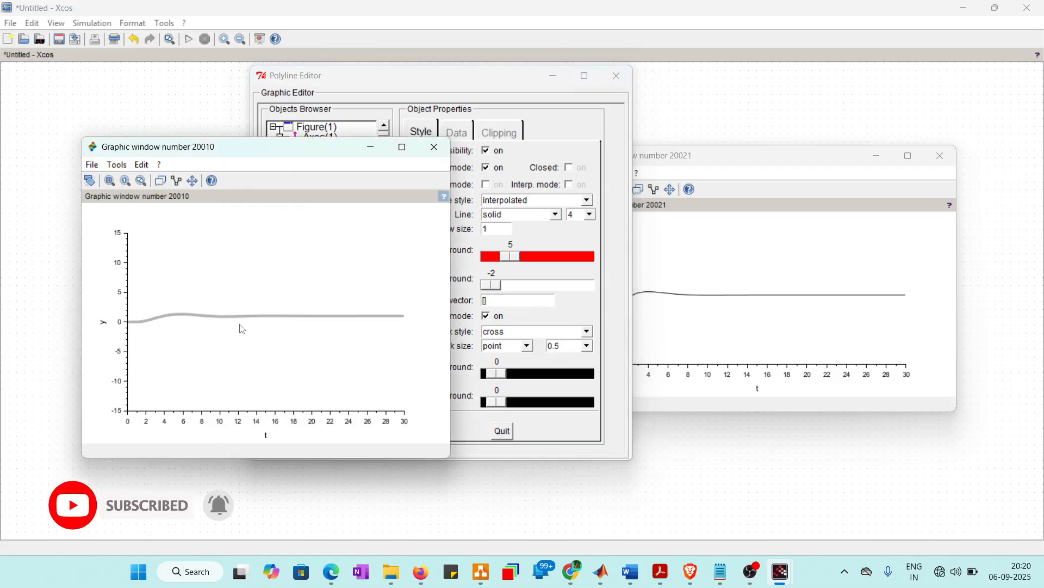
pyautogui.click(592, 309)
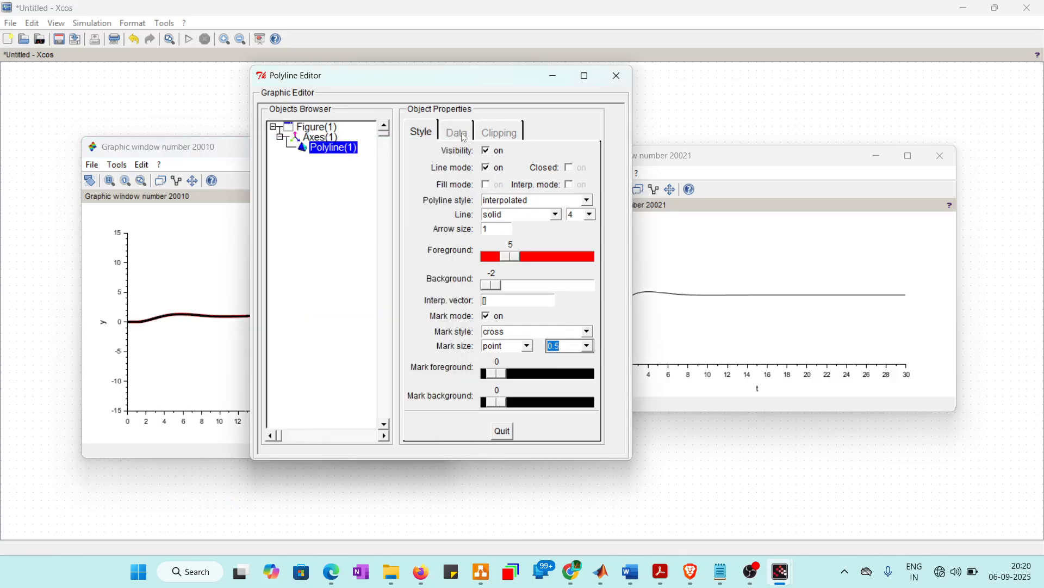
pyautogui.click(617, 76)
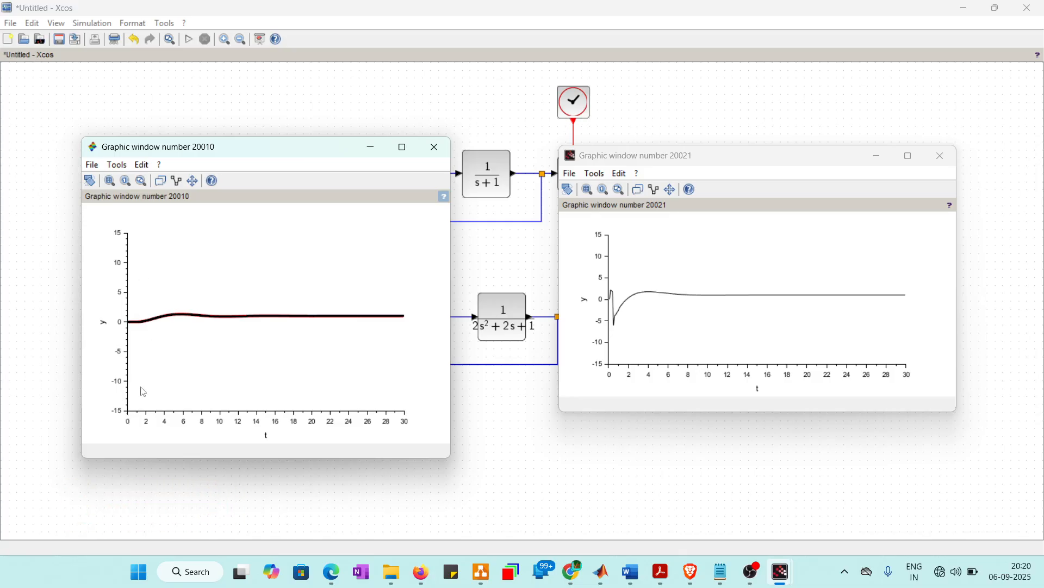
# Examine the image file types offered for exporting graphic window 20010, and cancel the export without saving.
pyautogui.click(93, 166)
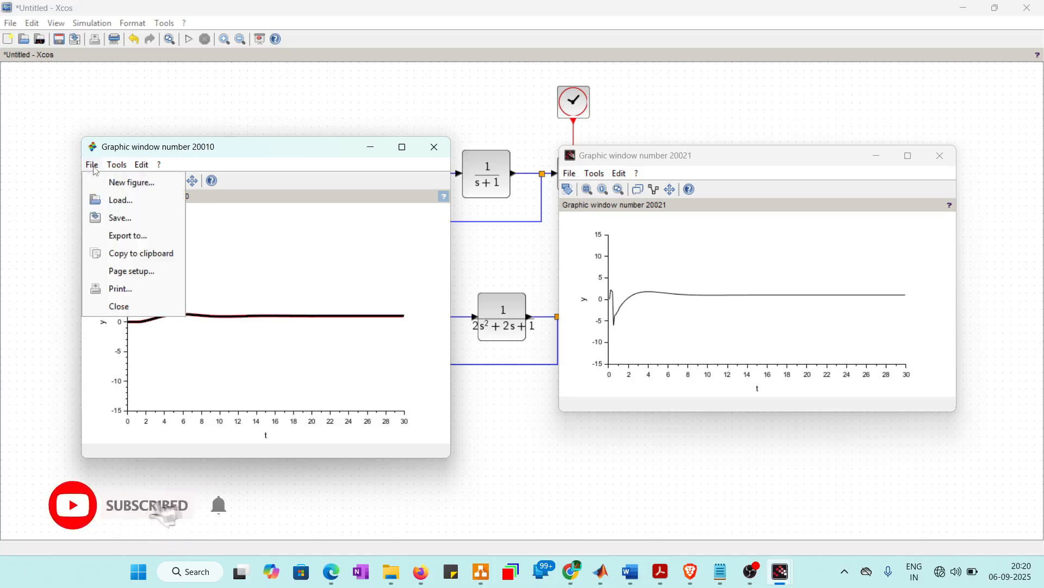
pyautogui.click(126, 238)
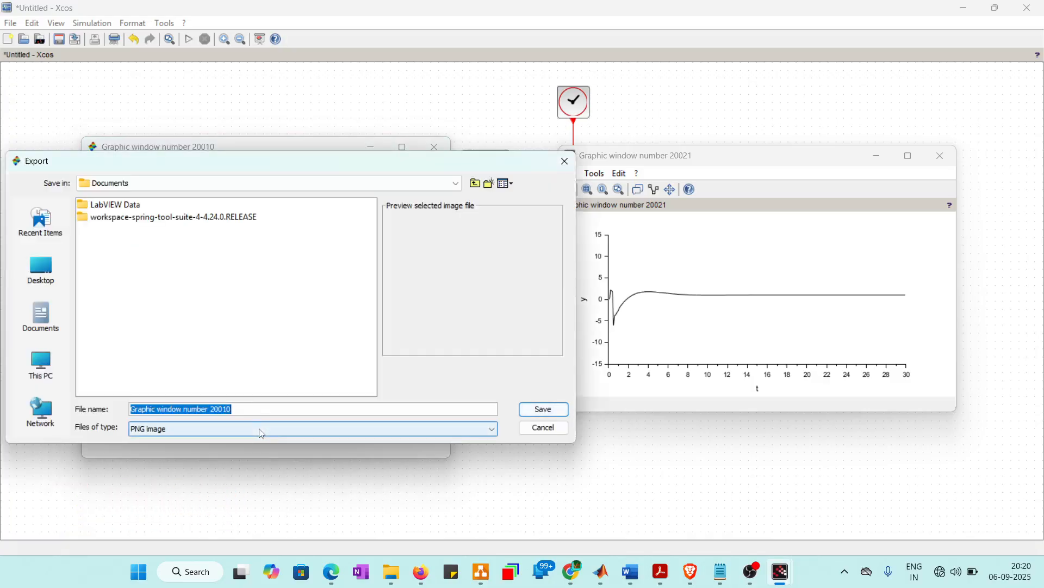
pyautogui.click(261, 434)
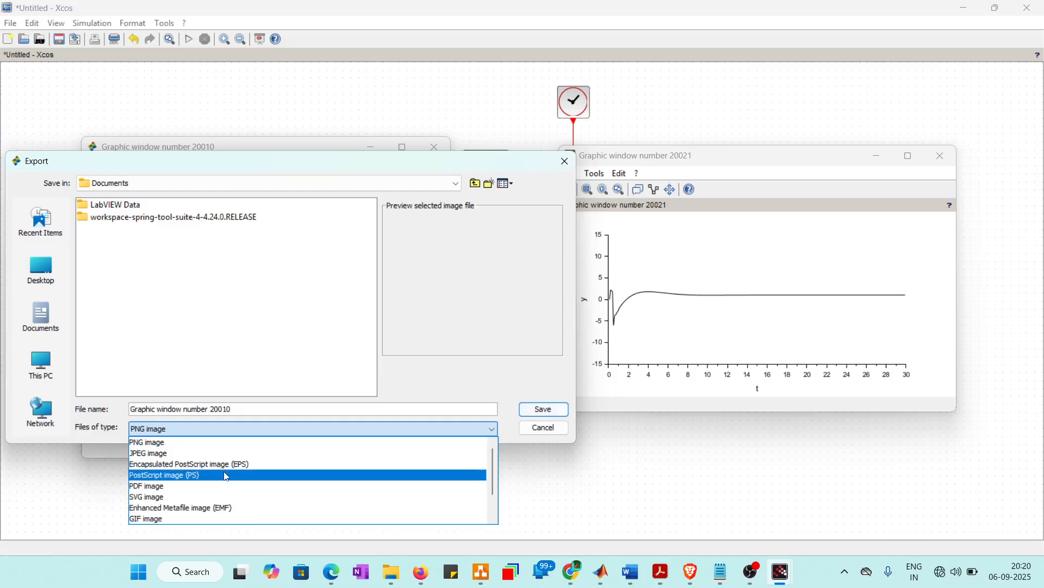
pyautogui.click(223, 442)
pyautogui.click(539, 429)
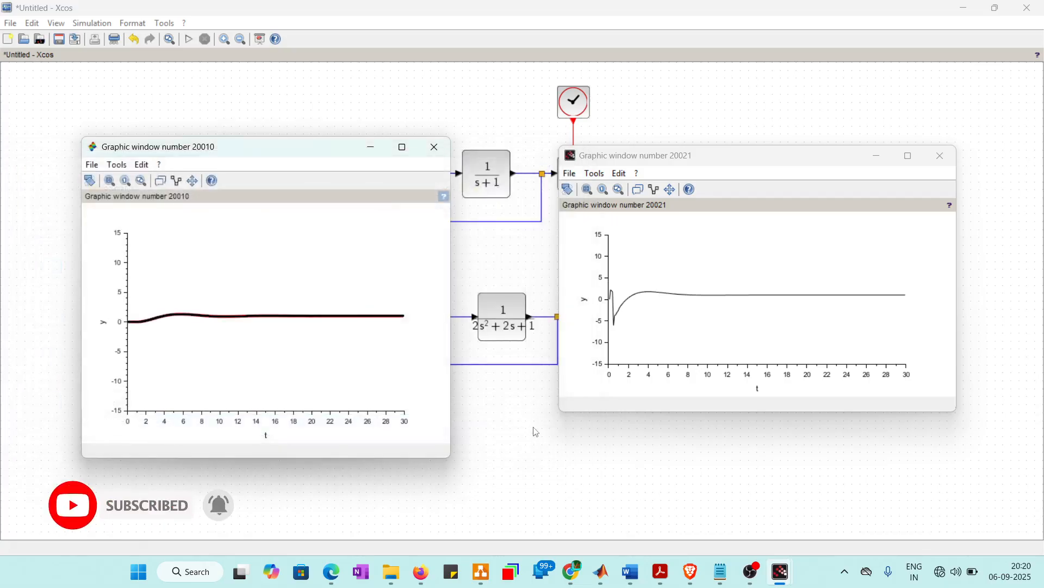
# Copy the plot of graphic window 20010 to the clipboard and paste it into a new blank diagram in draw.io.
pyautogui.click(94, 171)
pyautogui.click(130, 256)
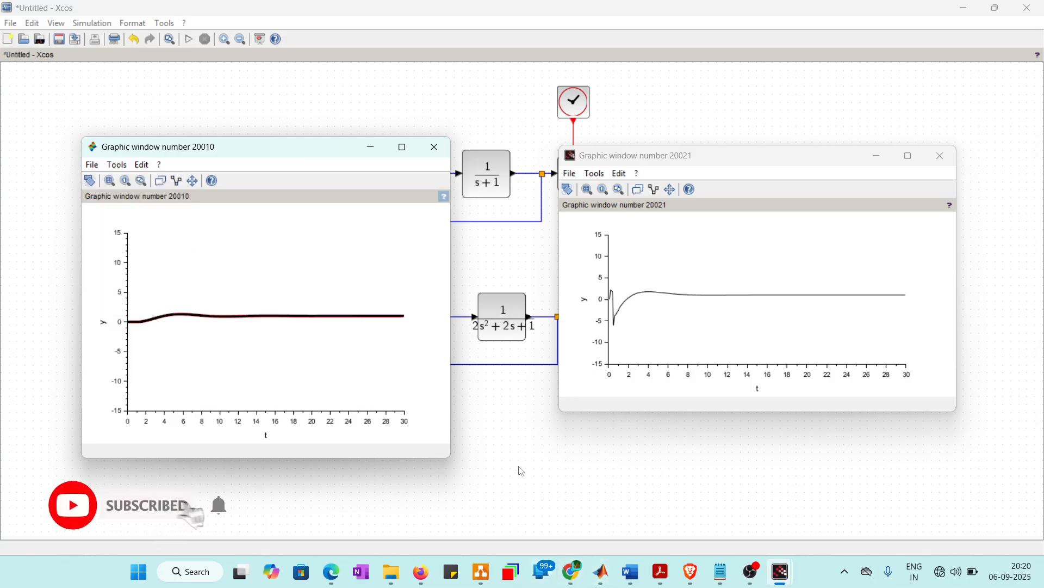
pyautogui.moveTo(482, 572)
pyautogui.click(504, 520)
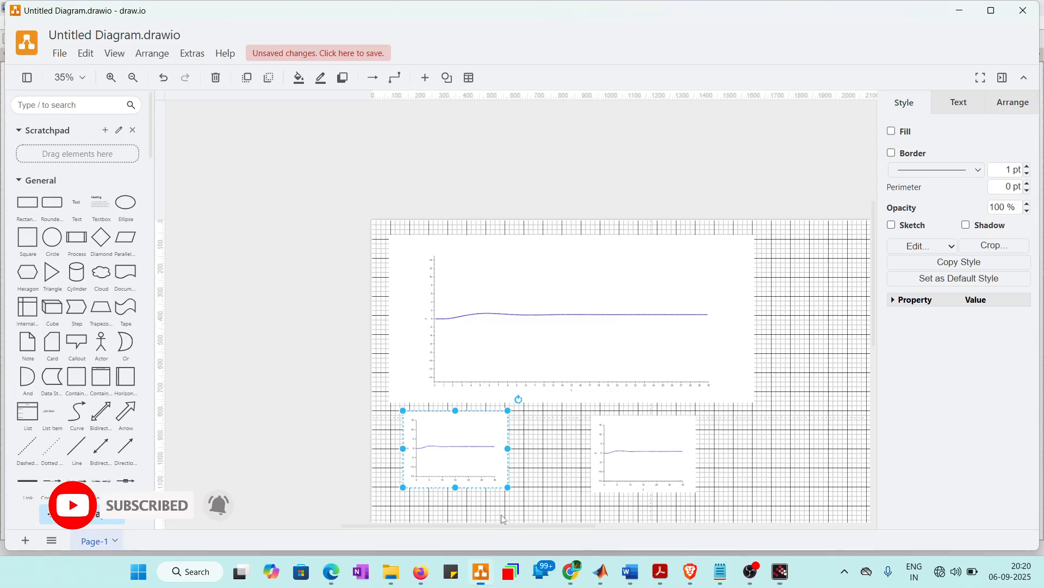
pyautogui.hotkey('ctrl', 'n')
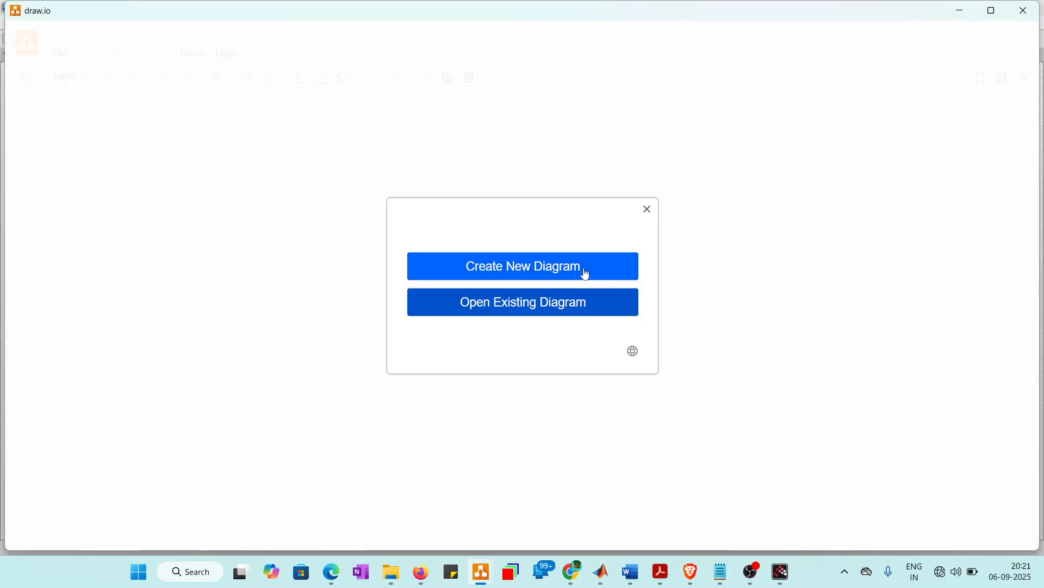
pyautogui.click(585, 276)
pyautogui.click(625, 306)
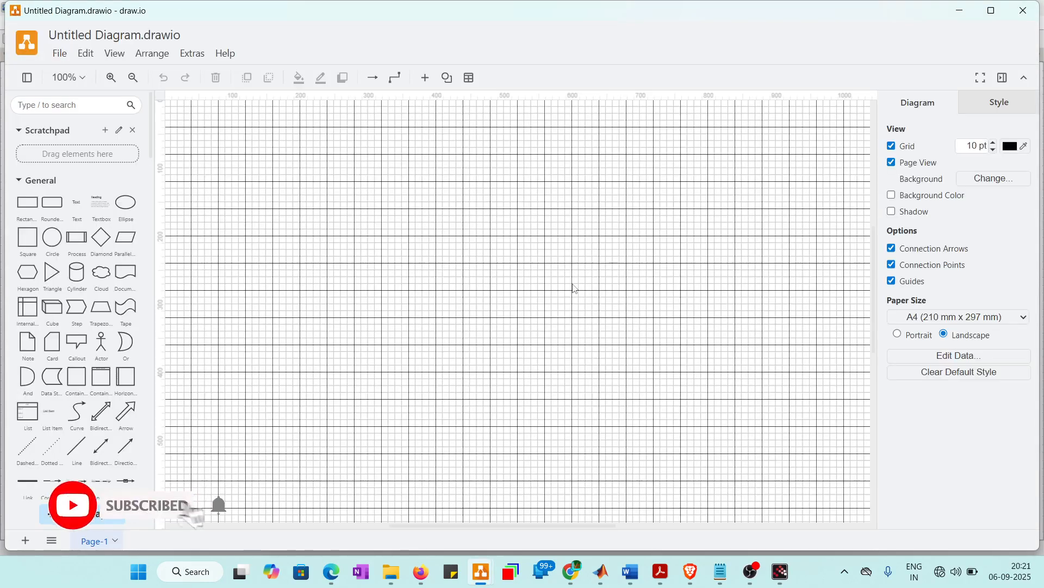
pyautogui.hotkey('ctrl', 'v')
pyautogui.moveTo(500, 268); pyautogui.dragTo(343, 213)
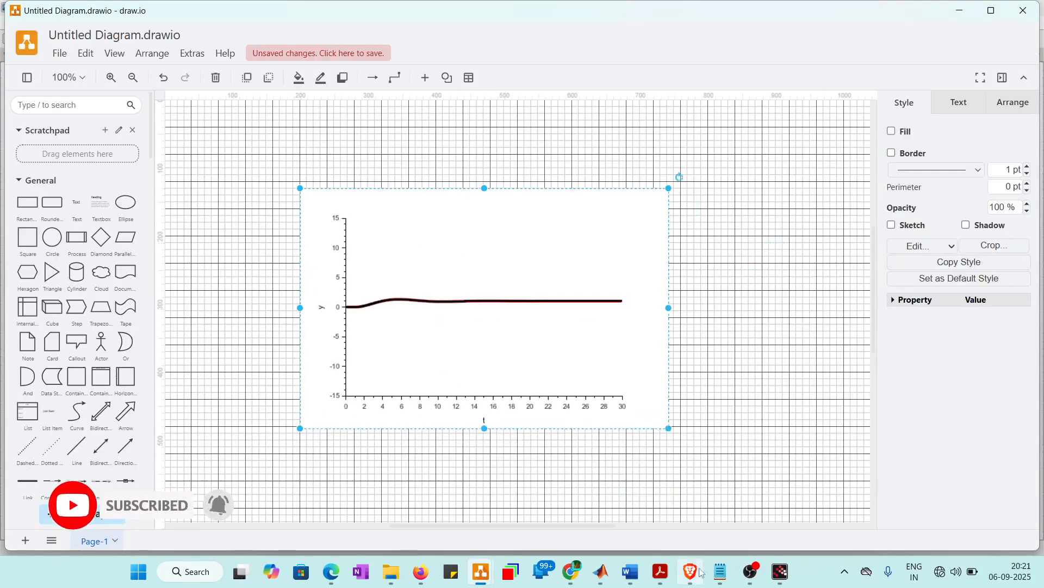
# Switch to graphic window 20010, enlarge the window and copy its bigger plot to the clipboard.
pyautogui.moveTo(782, 571)
pyautogui.click(865, 503)
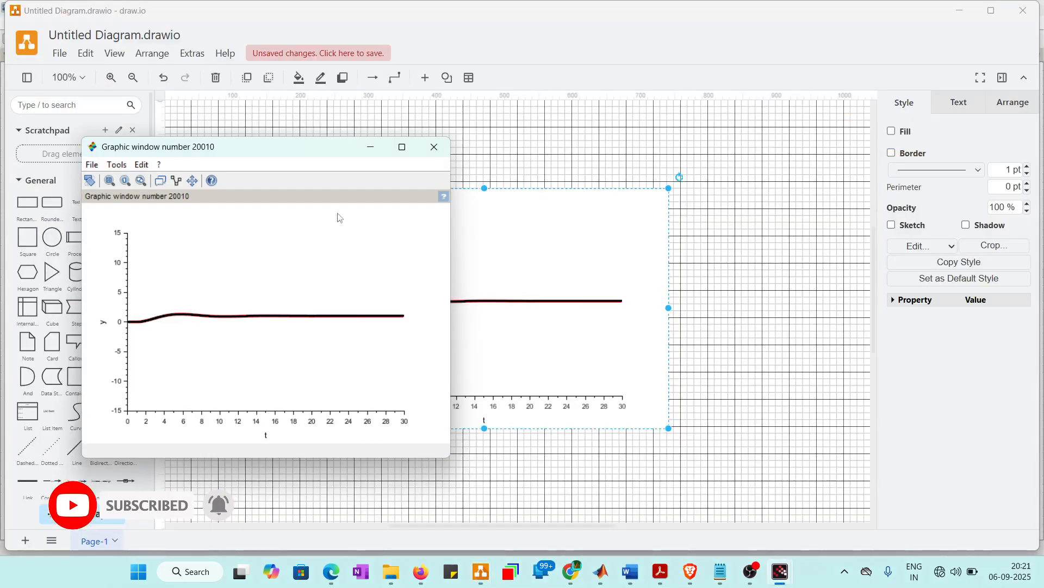
pyautogui.moveTo(311, 146)
pyautogui.mouseDown()
pyautogui.moveTo(392, 165)
pyautogui.moveTo(873, 190)
pyautogui.moveTo(876, 177)
pyautogui.moveTo(442, 118)
pyautogui.mouseUp()
pyautogui.moveTo(607, 418); pyautogui.dragTo(810, 532)
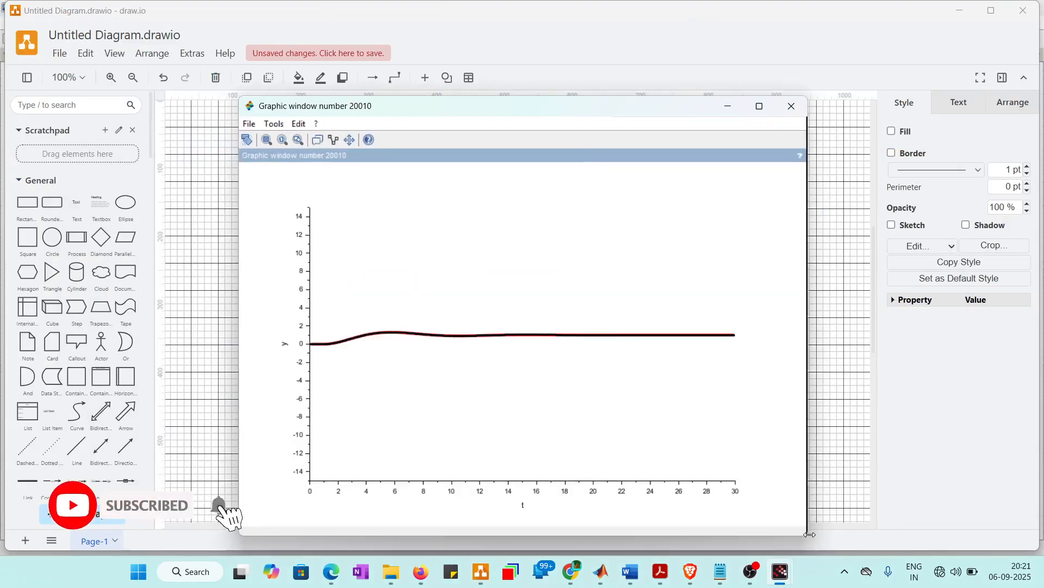
pyautogui.click(249, 124)
pyautogui.click(287, 212)
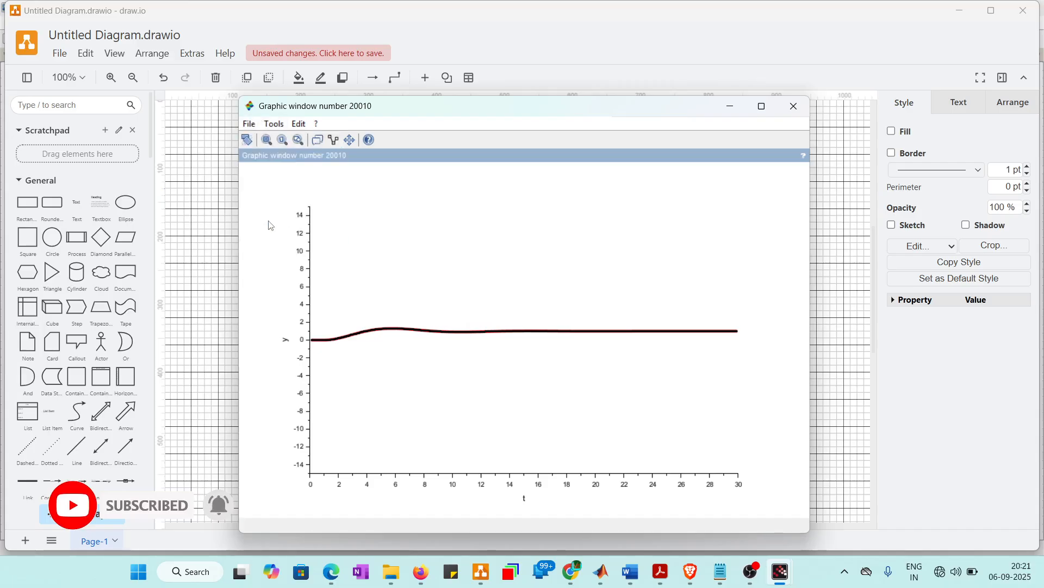
# Paste the enlarged plot into the draw.io diagram and place it beside the first plot.
pyautogui.click(214, 236)
pyautogui.hotkey('ctrl', 'v')
pyautogui.click(216, 237)
pyautogui.hotkey('ctrl', 'v')
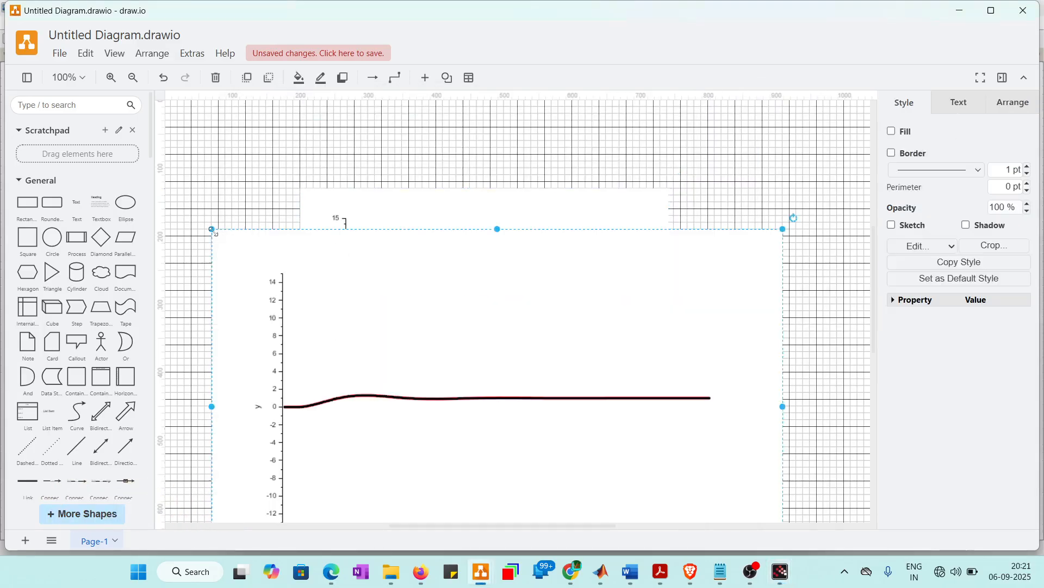
pyautogui.moveTo(414, 337); pyautogui.dragTo(822, 229)
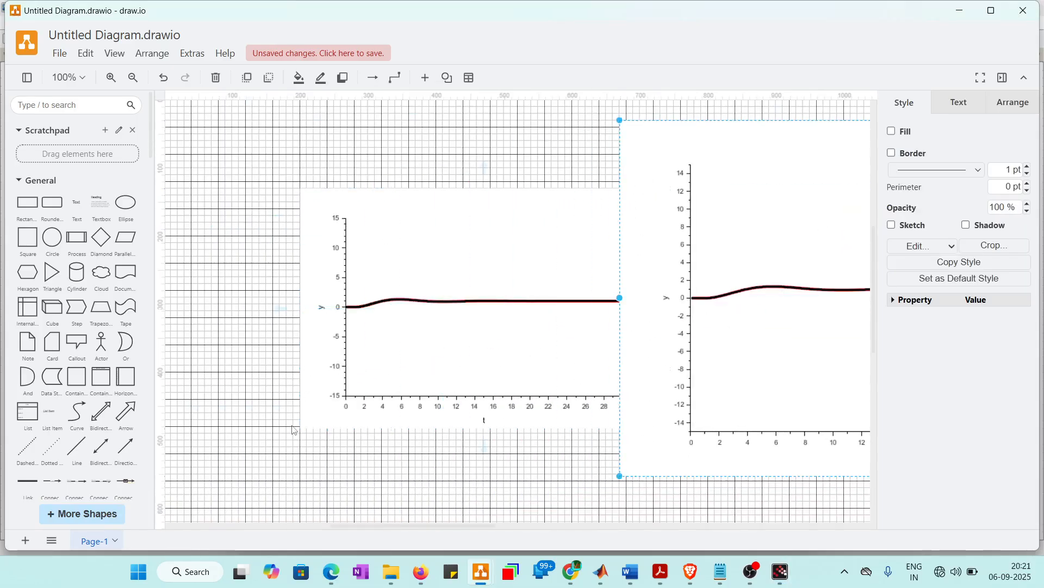
pyautogui.scroll(-4, 294, 430)
pyautogui.moveTo(574, 391); pyautogui.dragTo(652, 400)
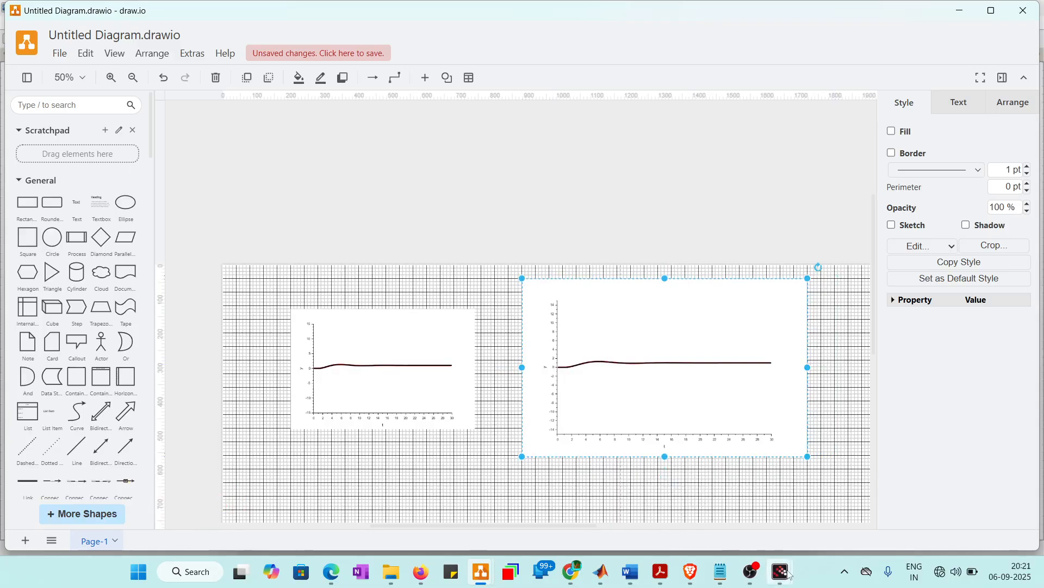
# Switch back to the Xcos block diagram with the two PID loops.
pyautogui.moveTo(791, 575)
pyautogui.click(744, 523)
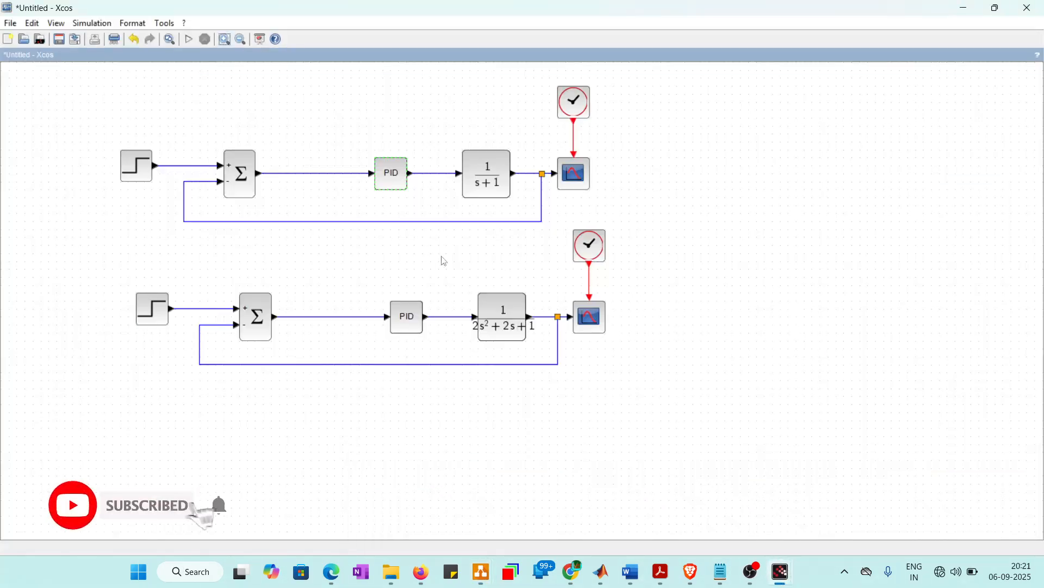